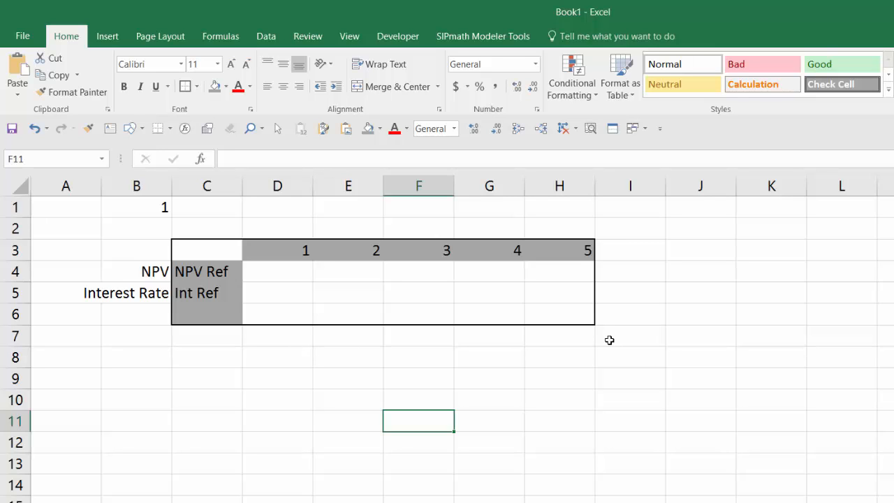
click(208, 296)
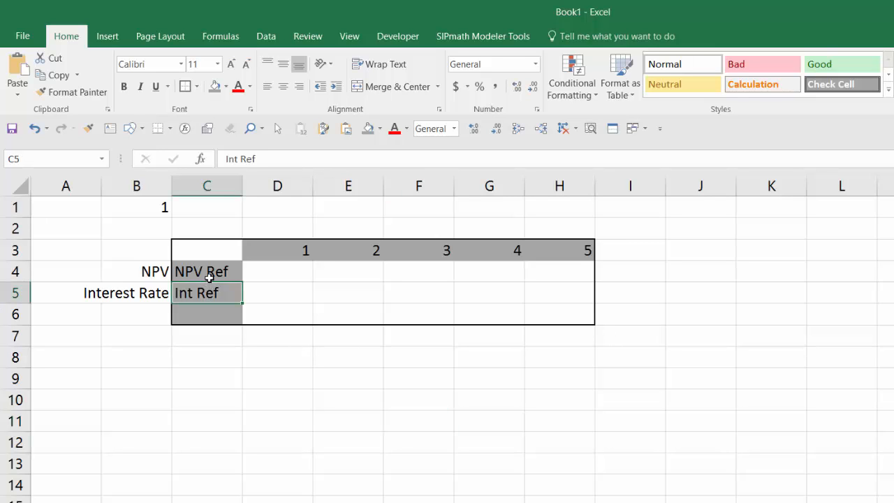
click(210, 272)
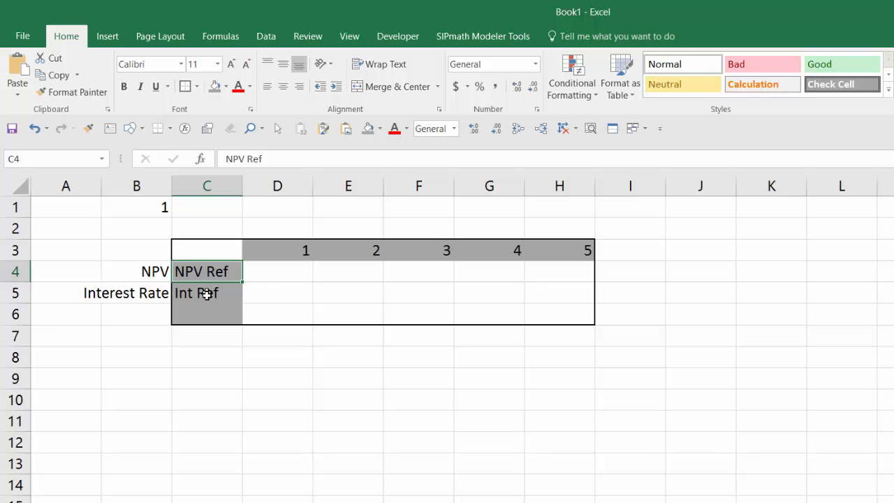
click(207, 296)
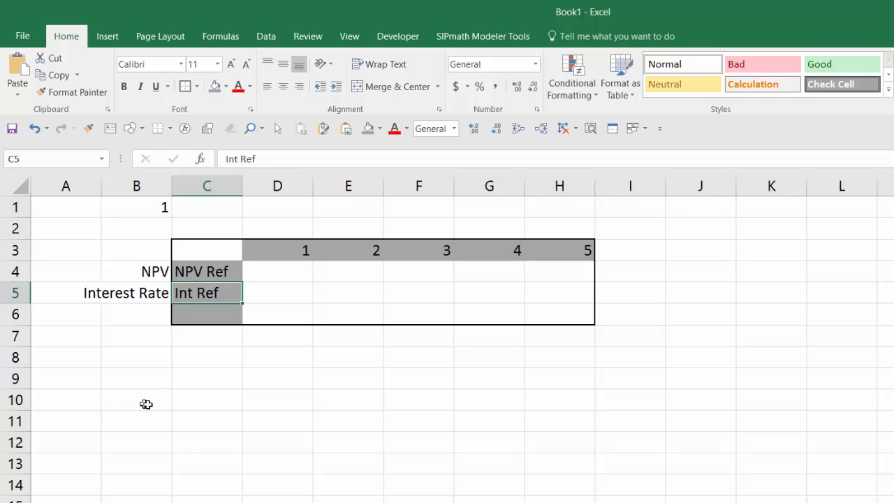
Enter the heading "Cashflow" in cell C9, below the data table
click(203, 378)
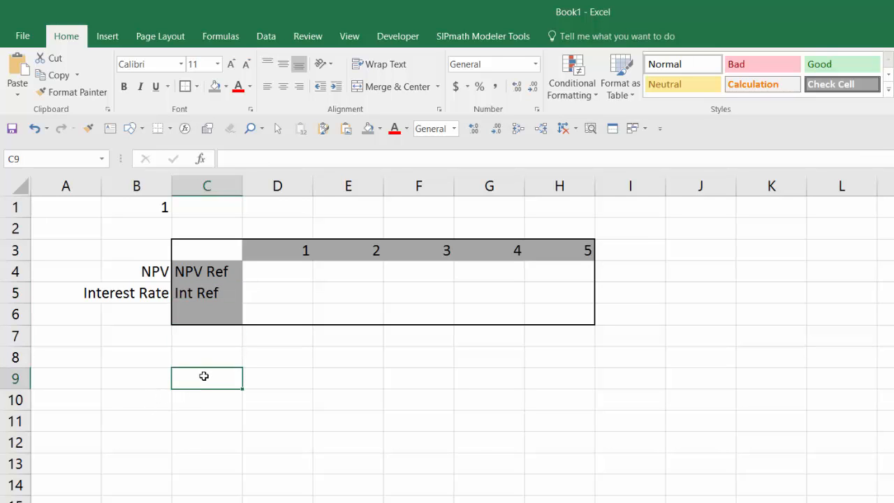
text(Cashflow)
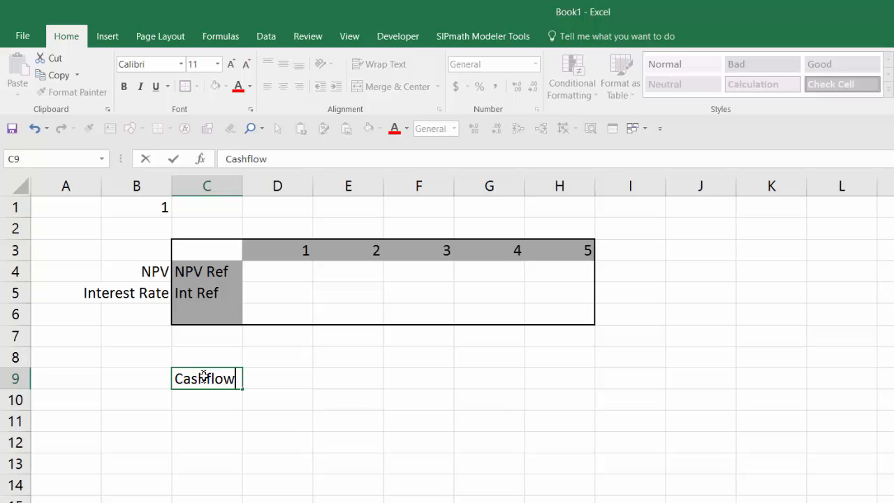
key(ctrl+Return)
key(Return)
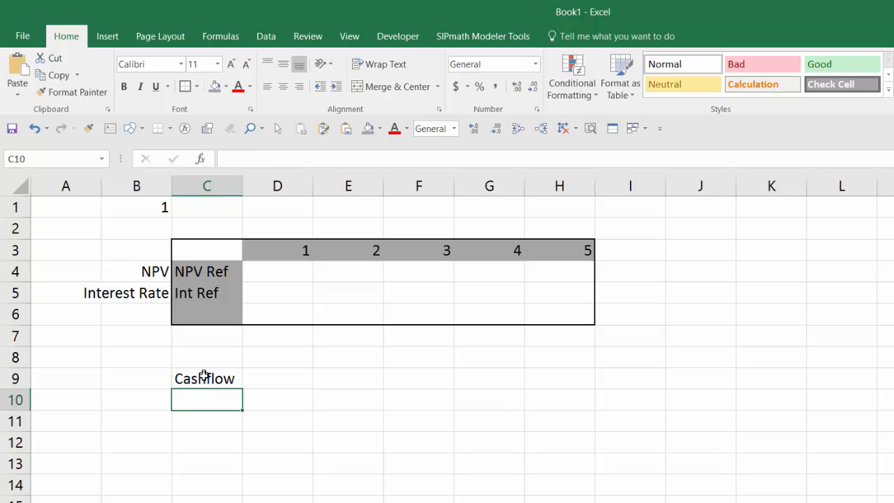
Enter the cash flows -10, 3, 2, 7 and 4 across cells C10 to G10
text(-10)
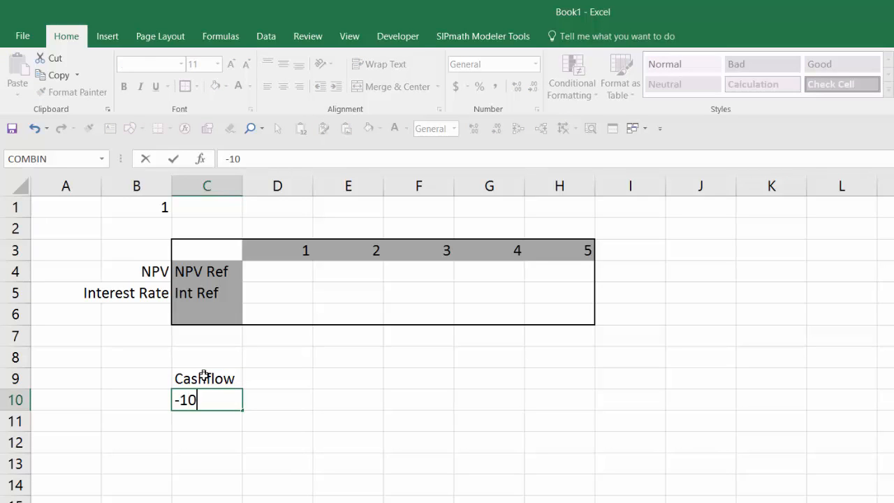
key(Tab)
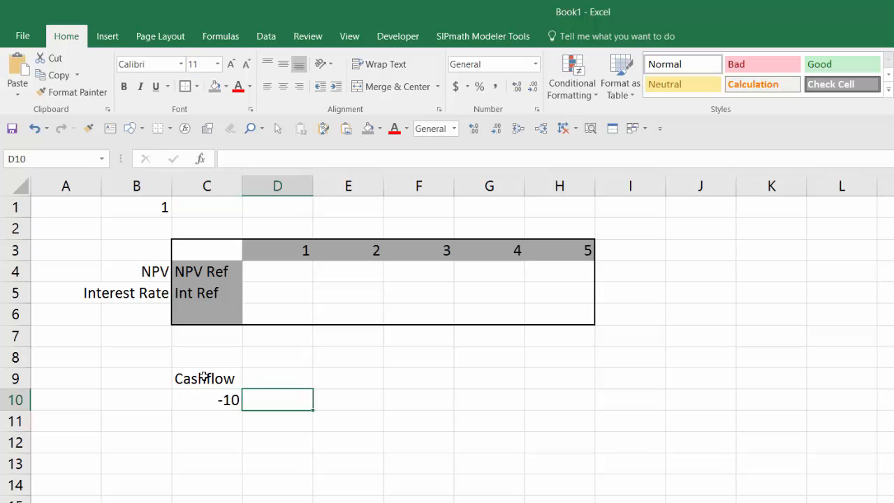
text(3)
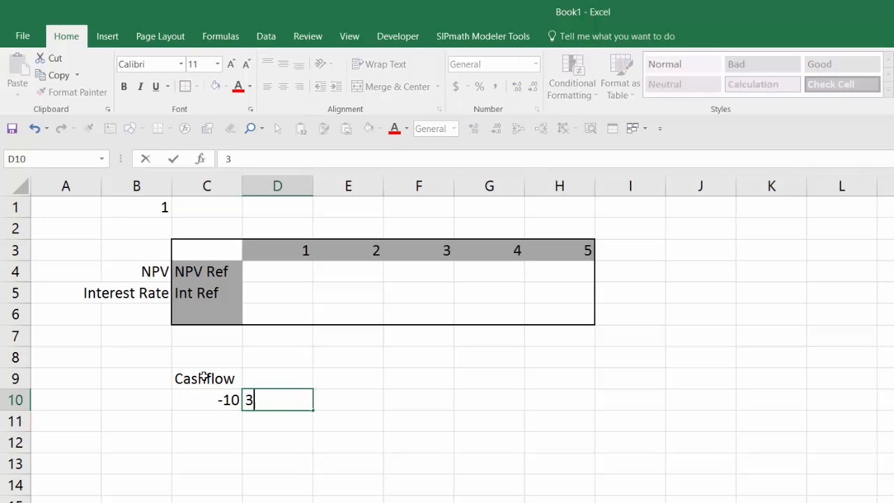
key(Tab)
text(2)
key(Tab)
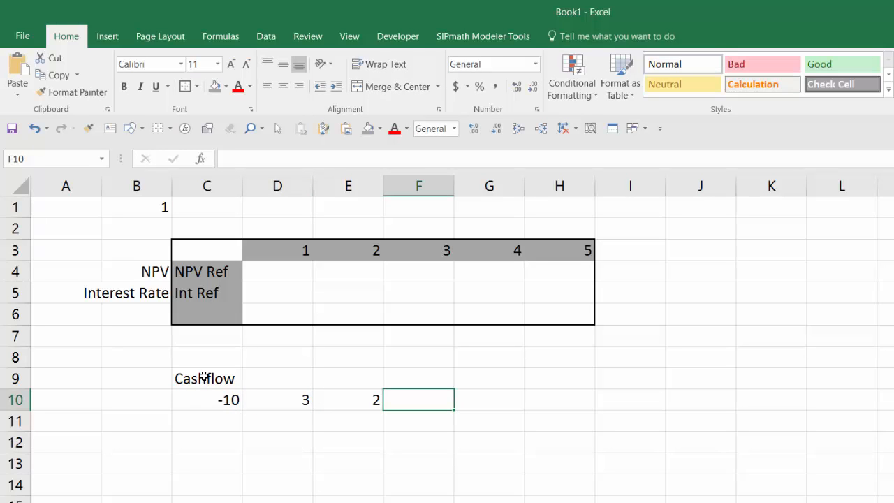
text(7)
key(Tab)
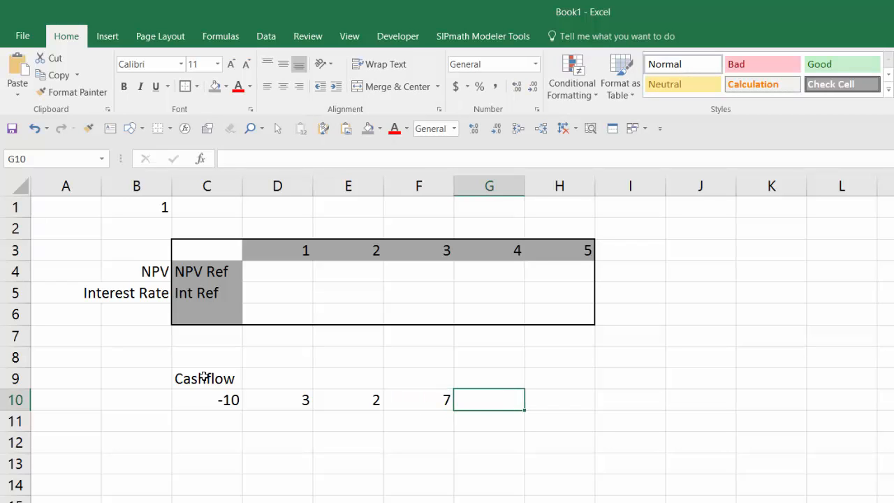
text(4)
key(ctrl+Return)
Enter the heading "NPV" in cell B9, beside the Cashflow heading
key(Left)
key(Left)
key(Left)
key(Left)
key(Left)
key(Up)
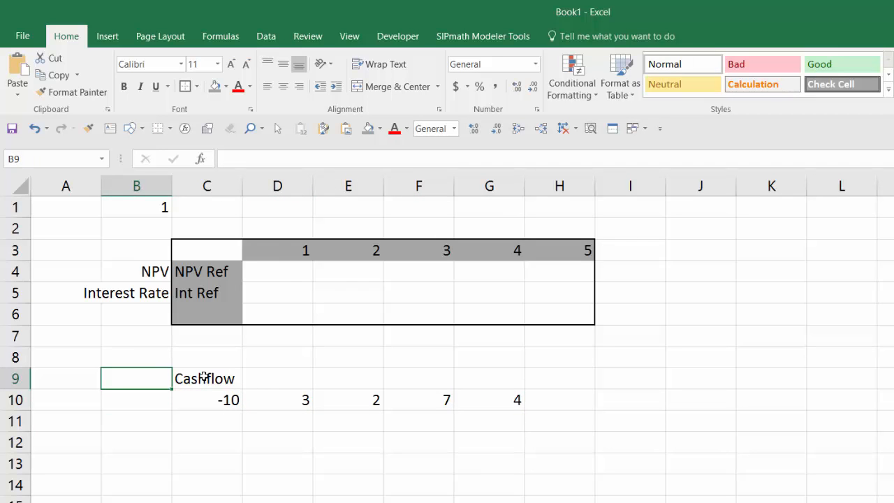
text(NPV)
key(ctrl+Return)
key(Down)
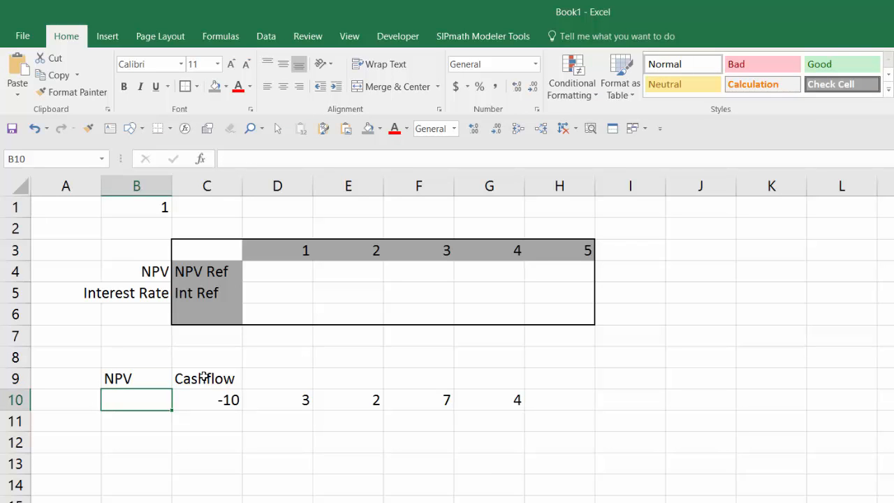
Enter the label "Interest Rate" in cell B8, above the NPV heading
key(Up)
key(Up)
text(Discount)
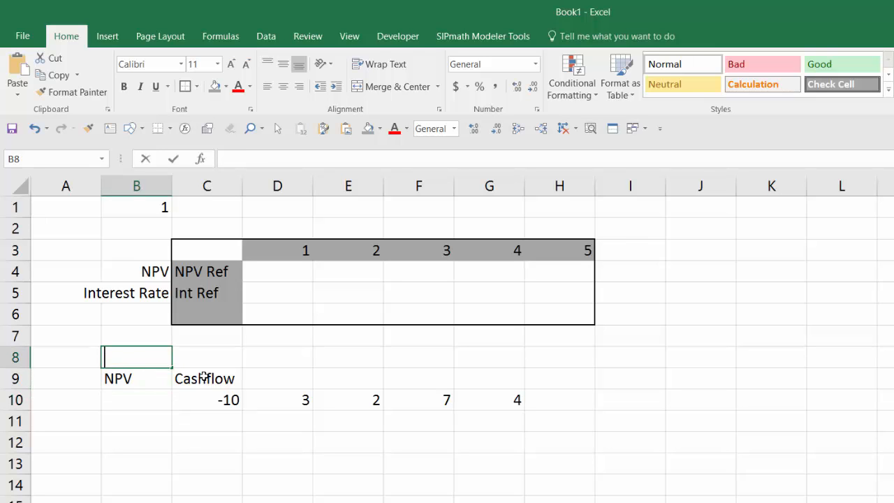
key(BackSpace)
key(BackSpace)
key(BackSpace)
key(BackSpace)
key(BackSpace)
key(BackSpace)
key(BackSpace)
key(BackSpace)
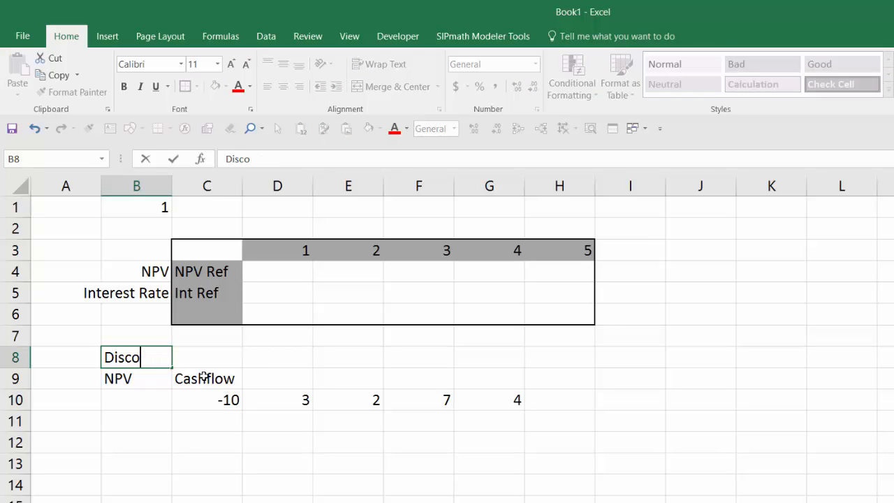
text(I)
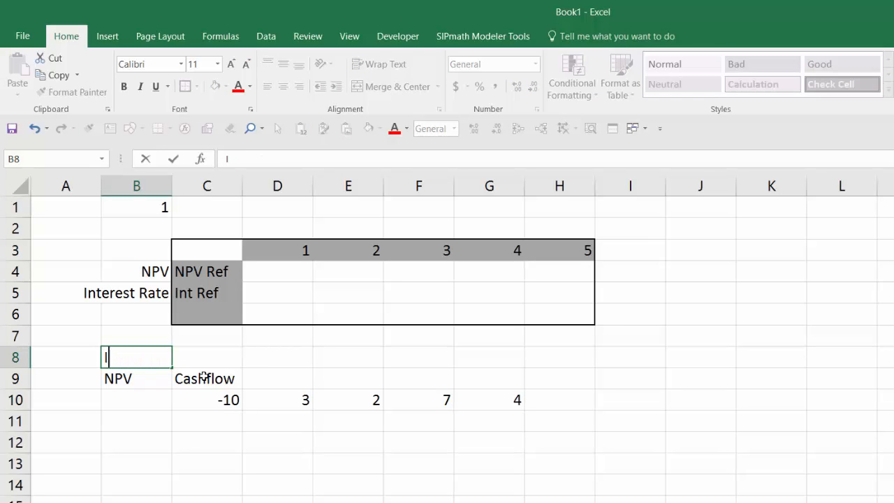
text(nterest Rate)
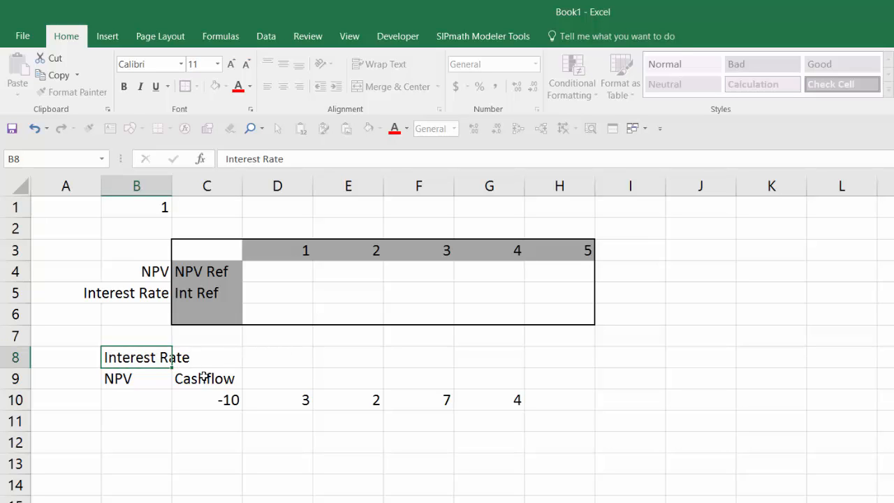
Enter an interest rate of 10% in cell D8
key(Tab)
key(Tab)
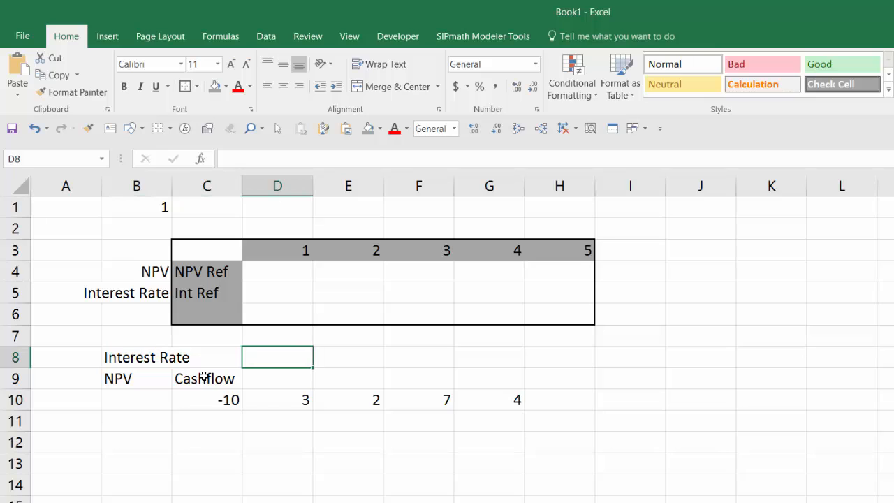
text(10%)
key(ctrl+Return)
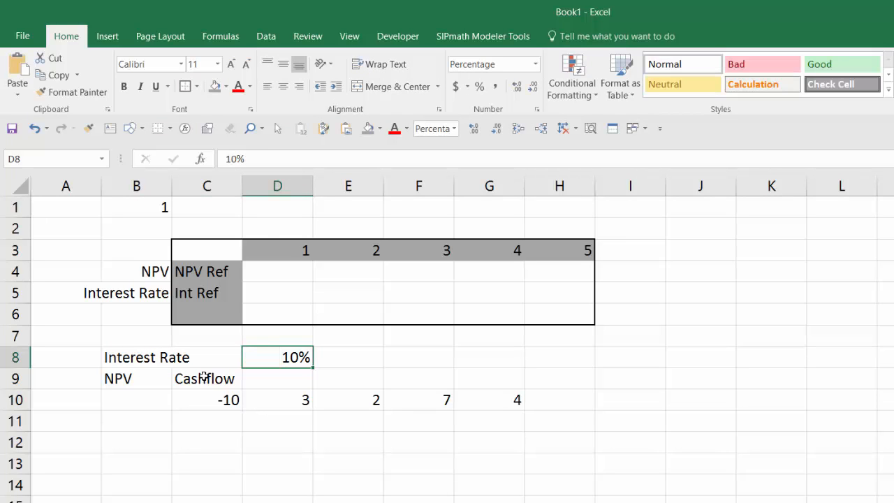
Calculate the net present value in cell B10 with the formula =NPV(D8,C10:G10)
click(130, 397)
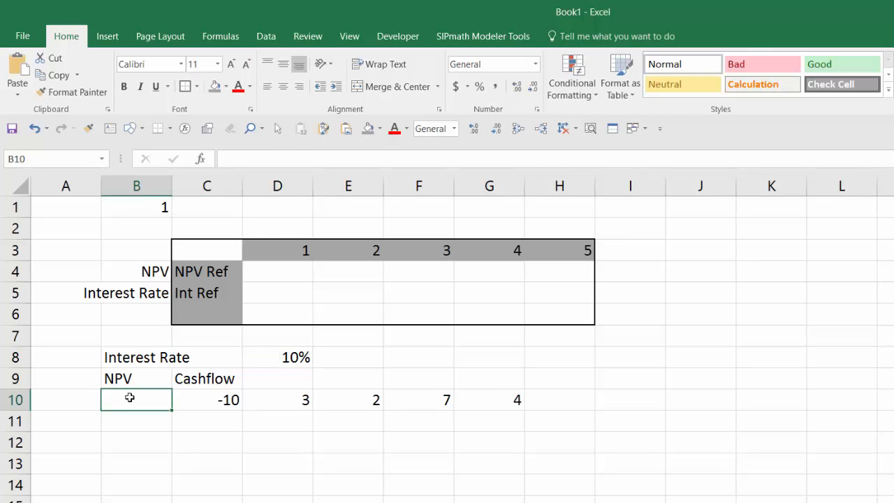
text(=npv)
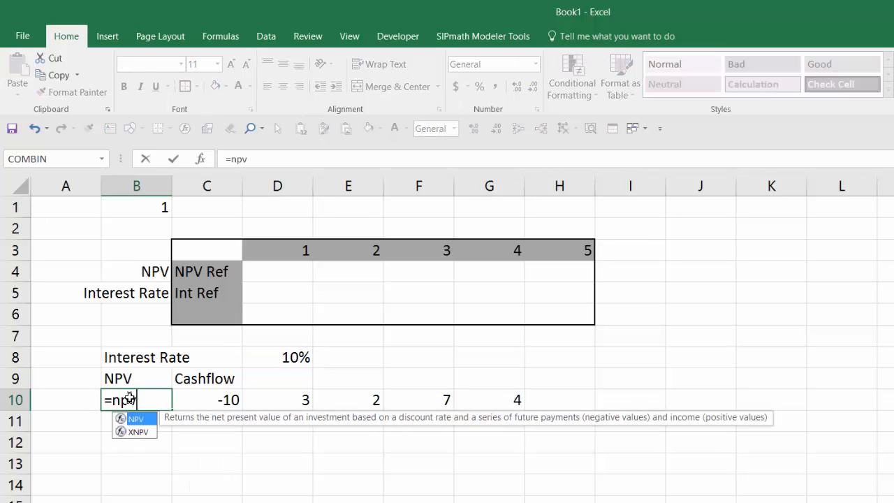
text(()
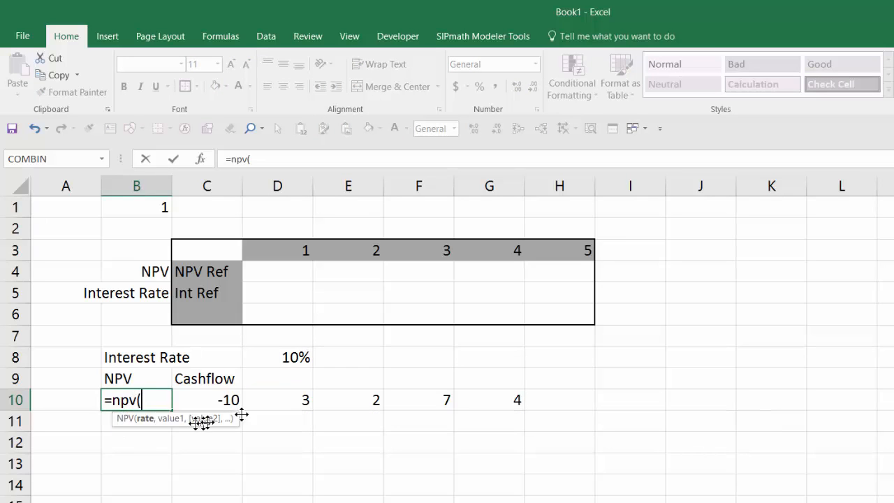
click(280, 359)
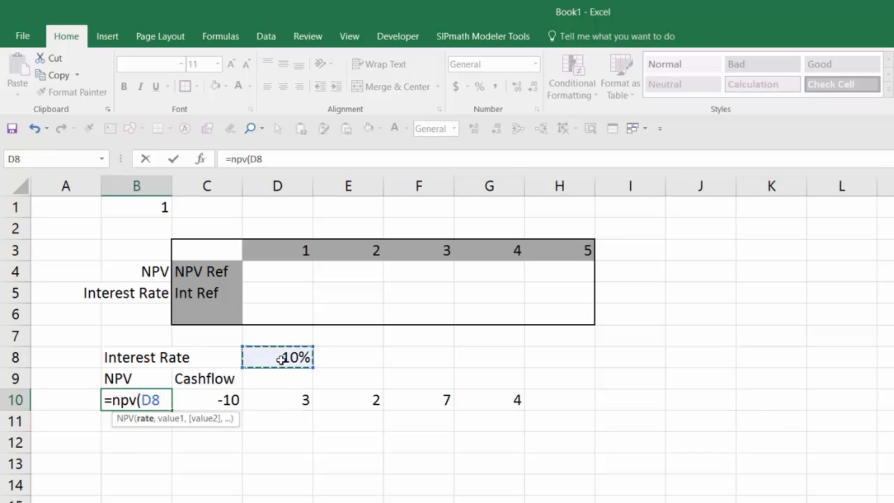
text(,)
drag(214, 398, 490, 401)
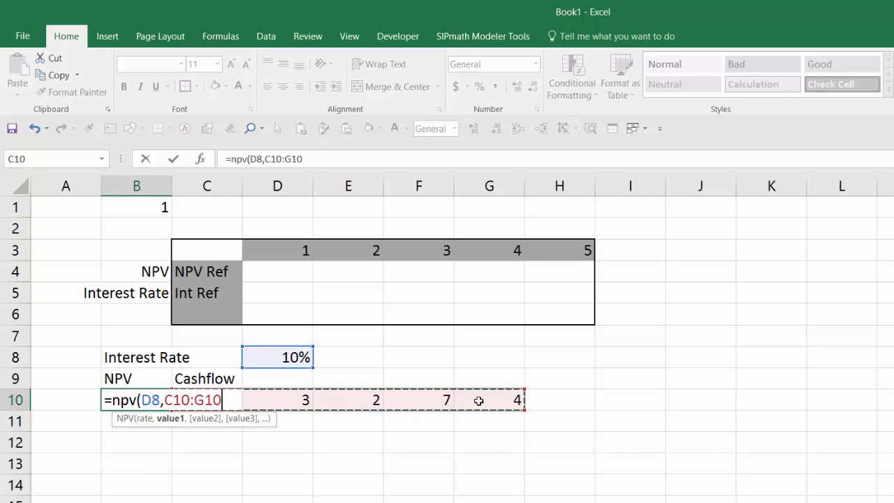
text())
key(ctrl+Return)
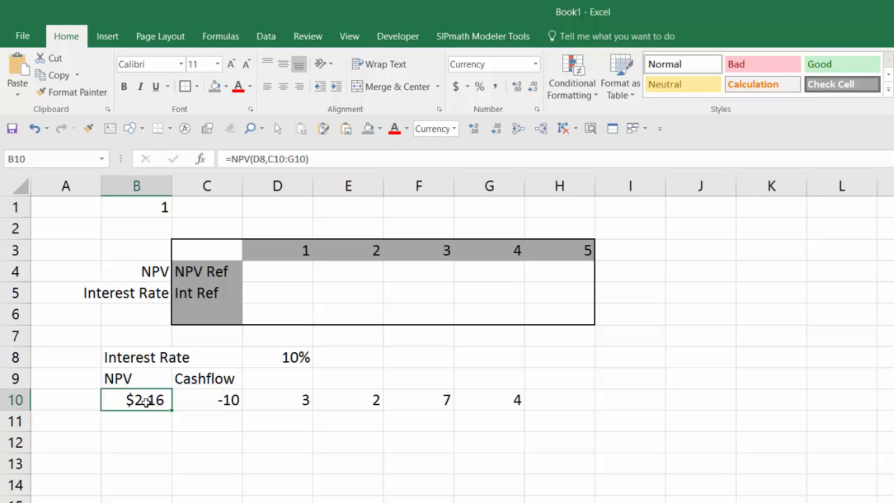
Change the interest rate in cell D8 to 5%
click(276, 358)
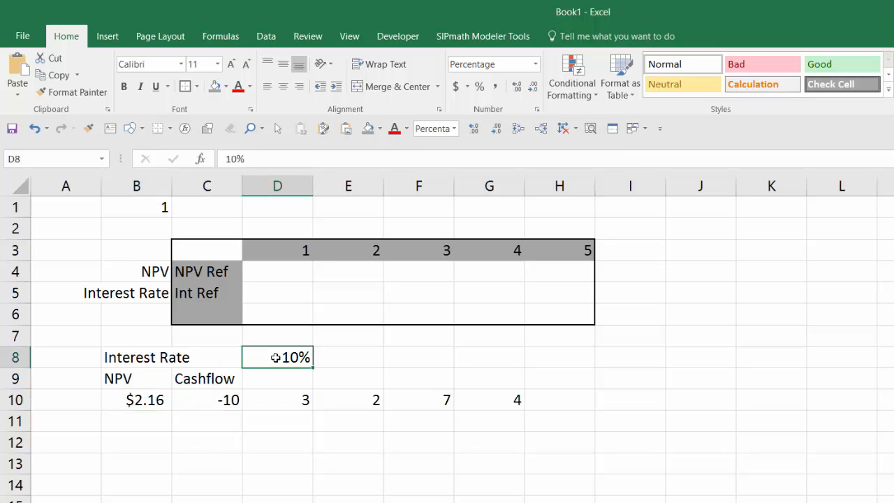
text(5)
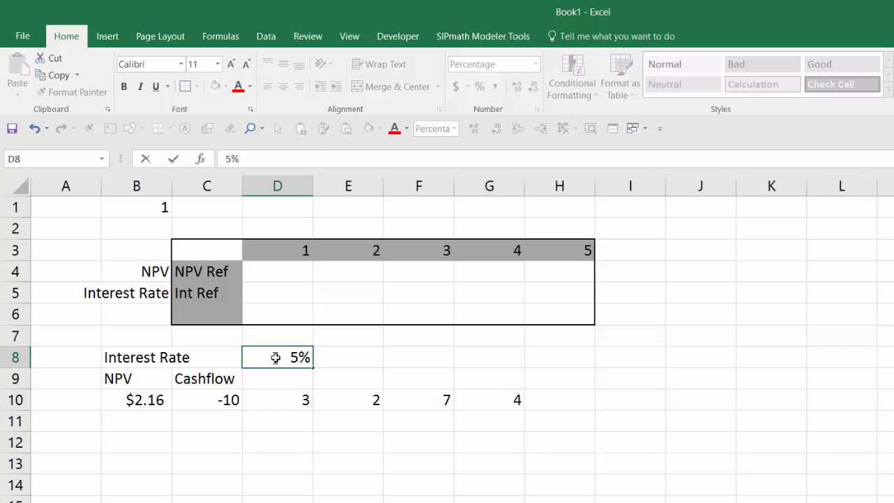
key(ctrl+Return)
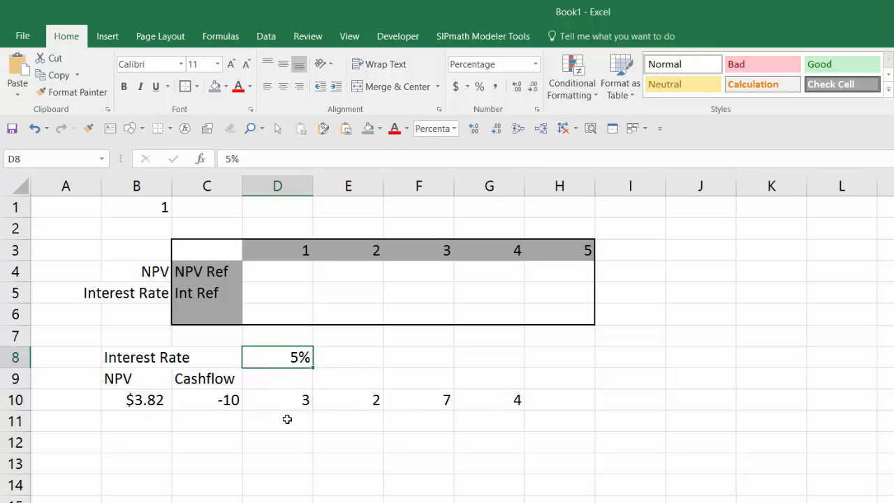
Add a right-aligned "Interest Rate" label in cell B2, above the data table
click(279, 224)
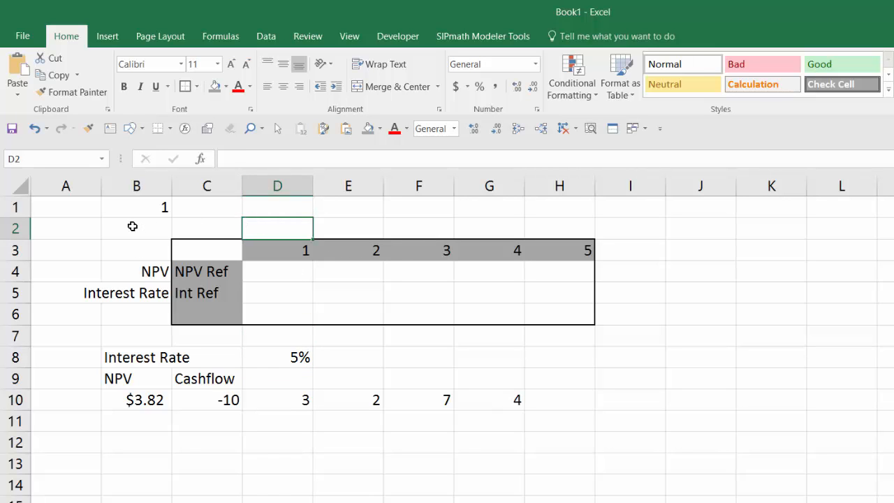
click(137, 226)
text(I)
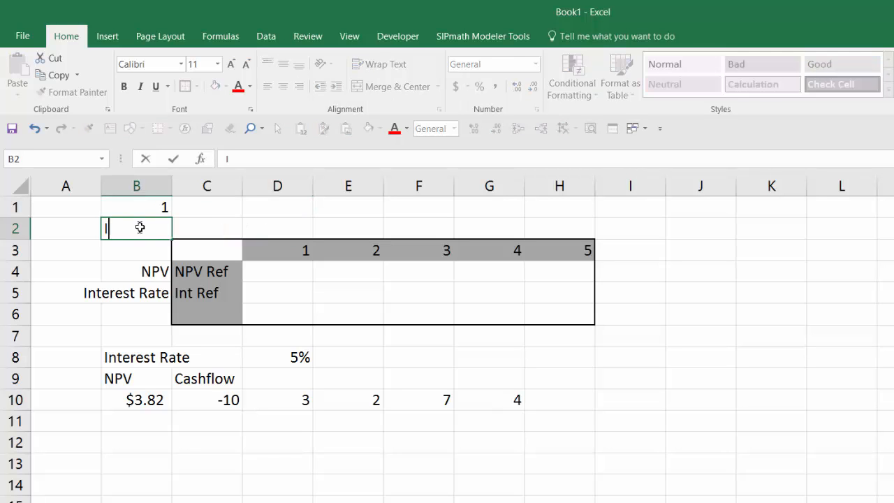
text(nterest Rate)
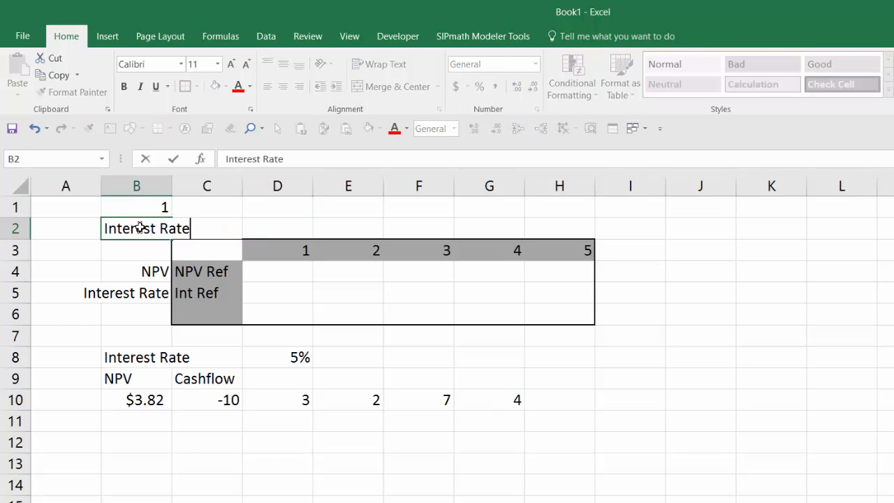
key(ctrl+Return)
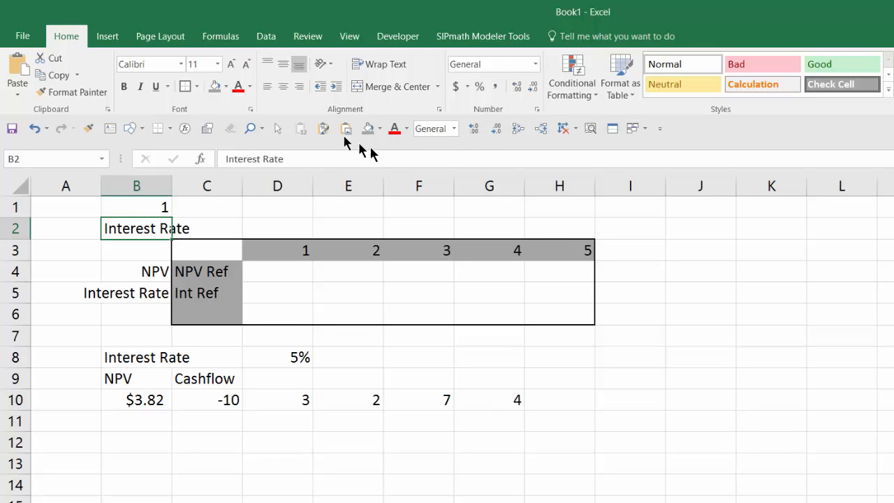
click(299, 87)
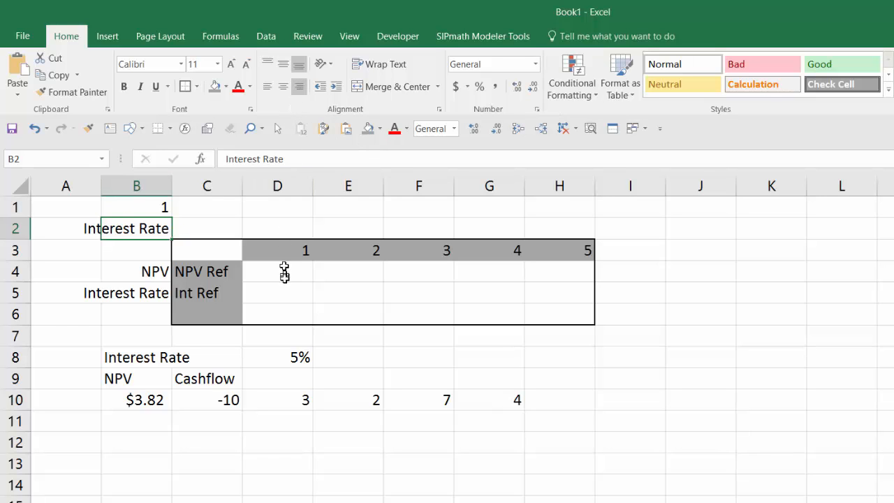
Enter the first two interest rates, 0% in cell D2 and 2.5% in cell E2, above the data table
click(287, 228)
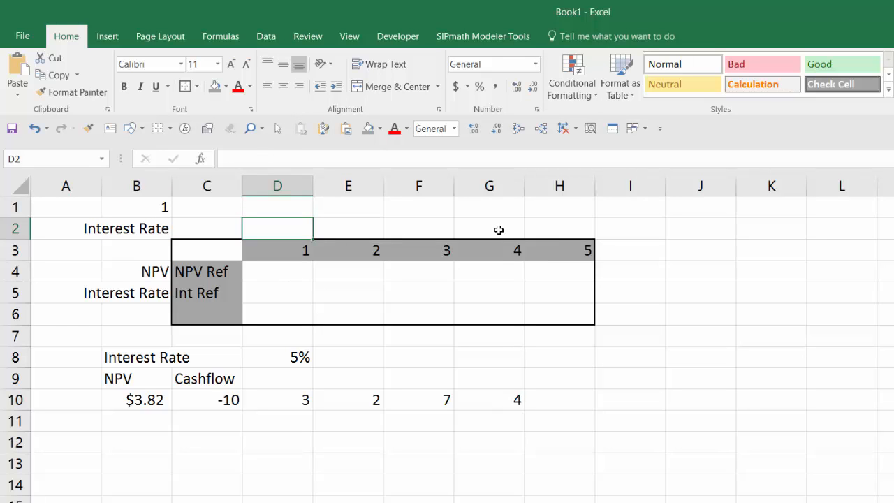
text(0)
key(Tab)
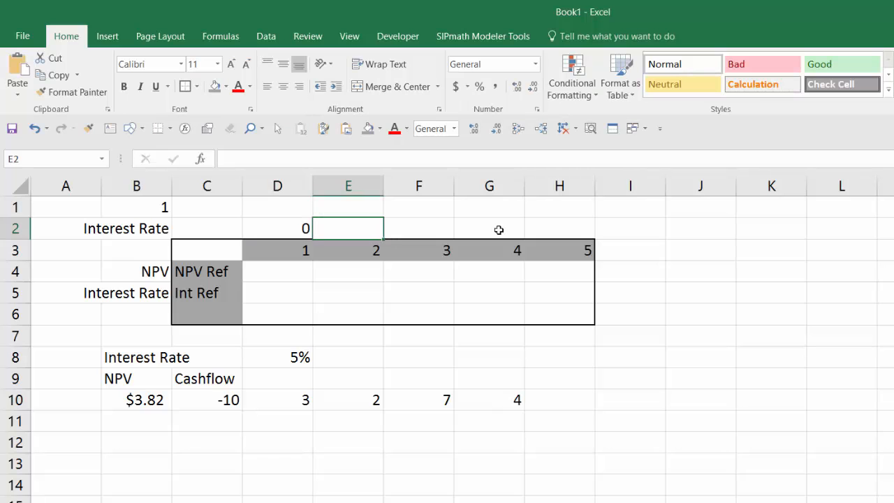
text(.25)
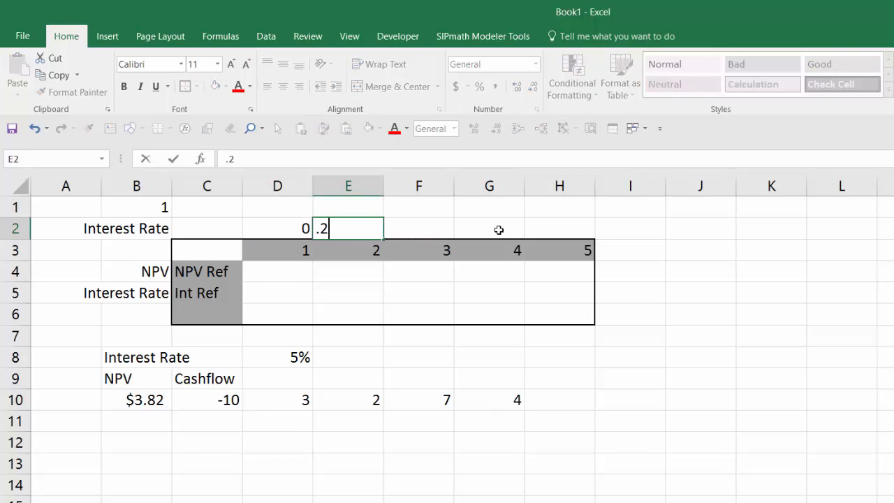
key(Tab)
key(Left)
key(Left)
key(F2)
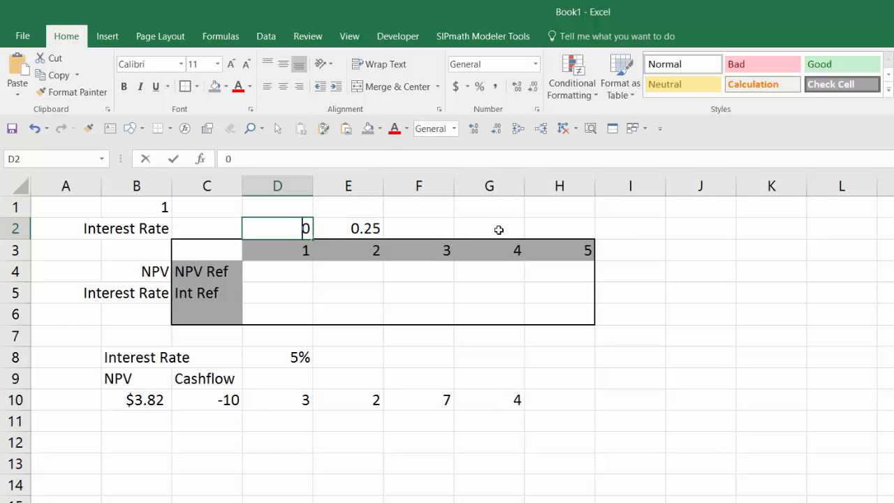
text(%)
key(Tab)
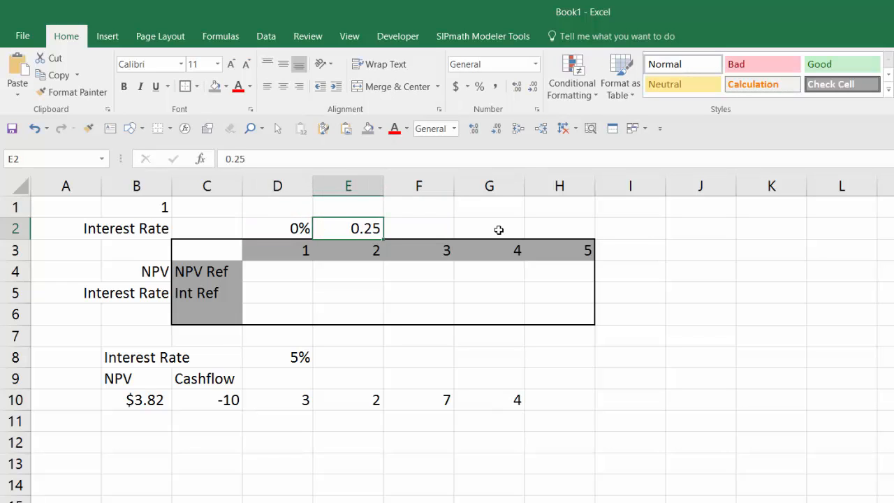
text(2.5%)
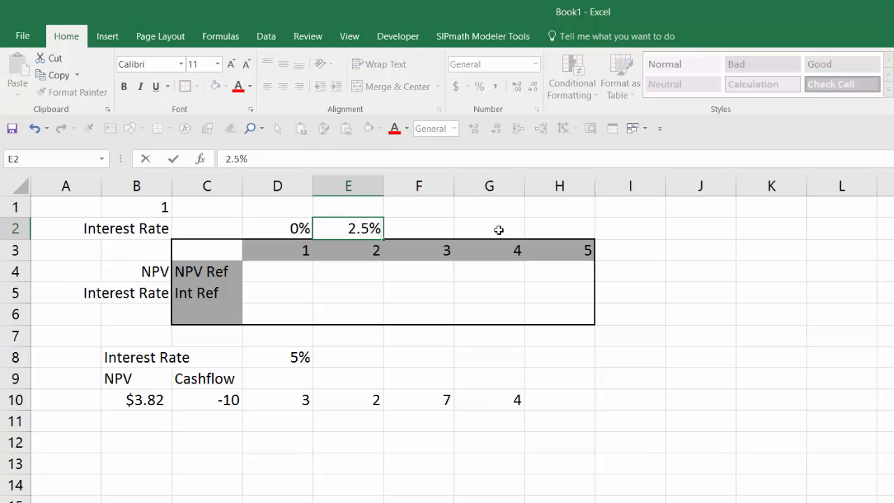
key(Tab)
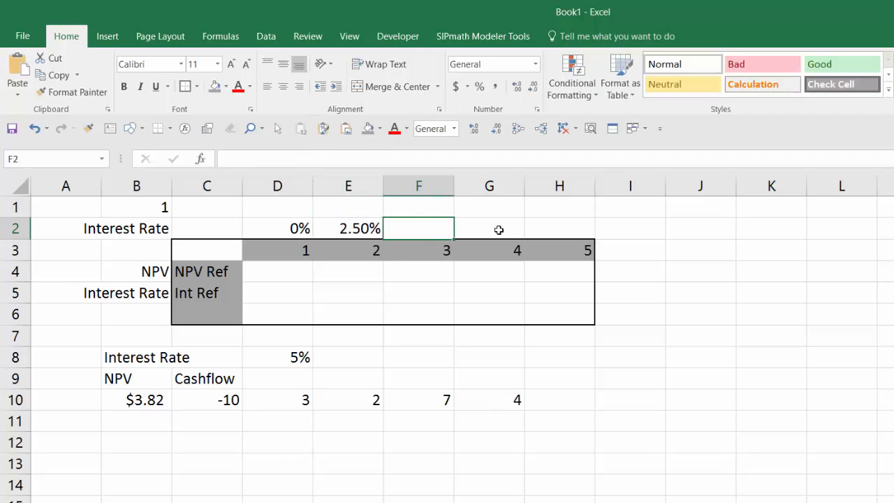
Complete the interest rate row with 5% in F2, 7.5% in G2 and 10% in H2
text(5%)
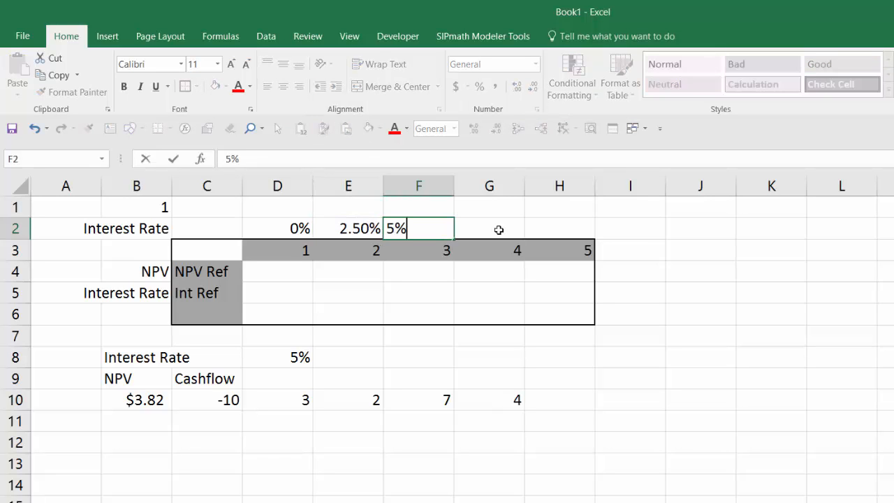
key(Tab)
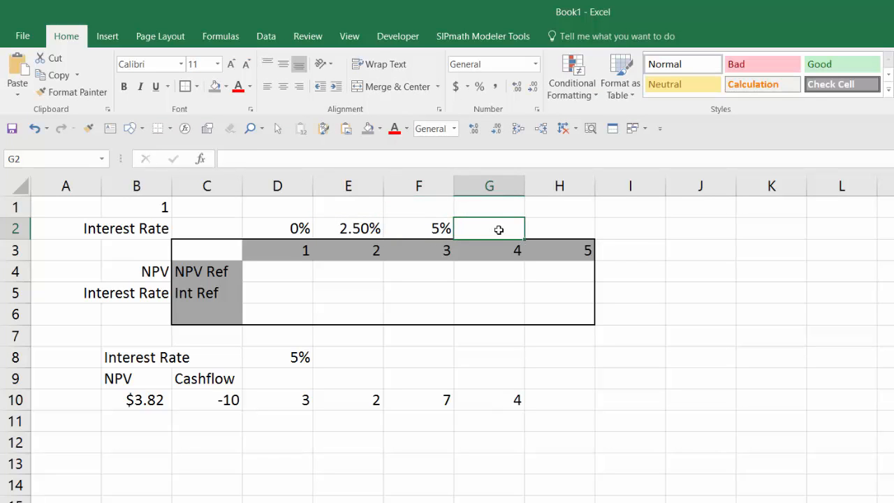
text(7.5%)
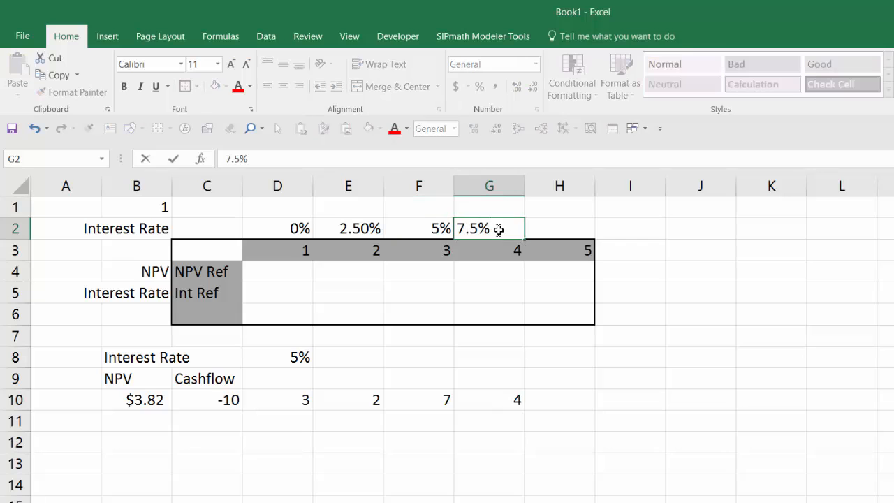
key(Tab)
text(10%)
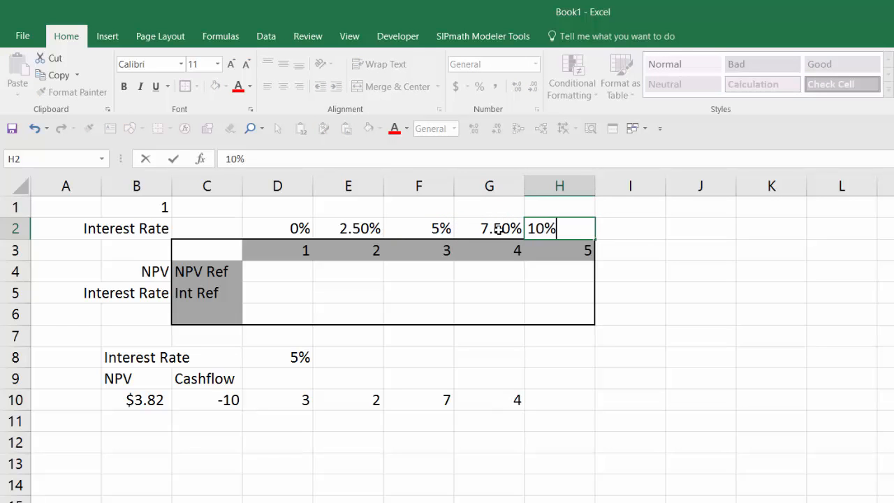
key(ctrl+Return)
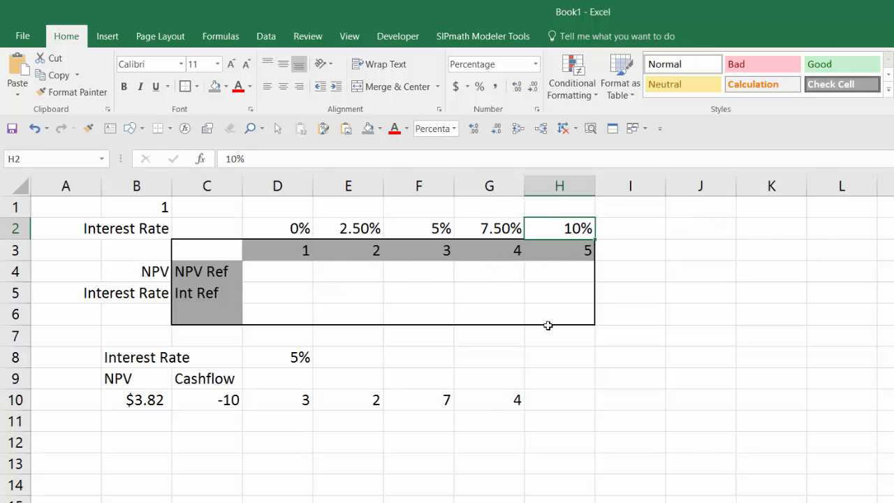
Link the table's NPV cell C4 to B10 and its interest rate cell C5 to D8
click(220, 275)
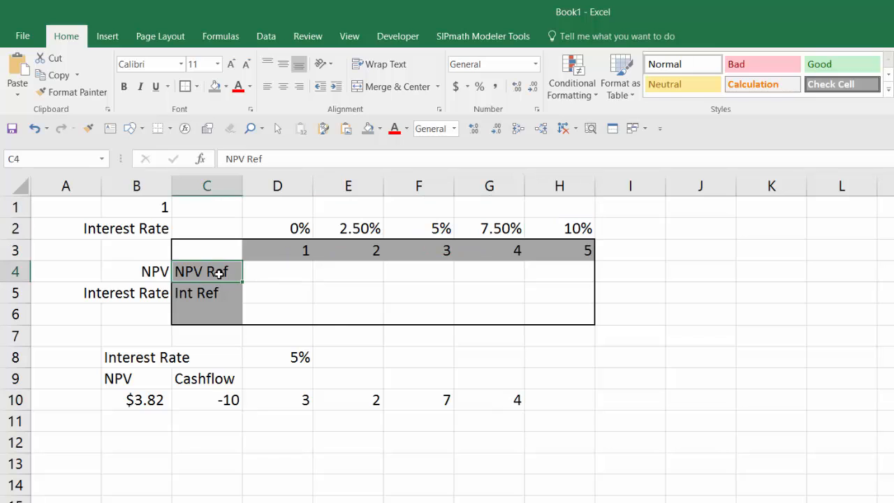
text(=)
click(149, 400)
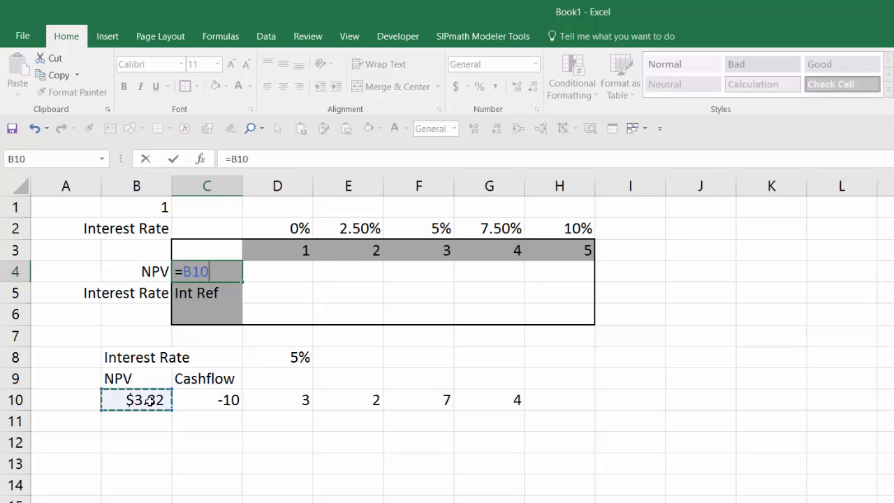
key(ctrl+Return)
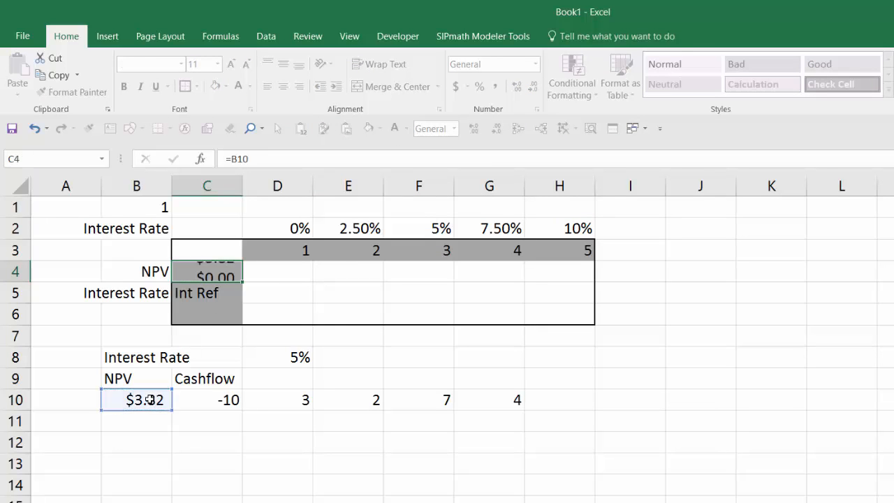
click(218, 294)
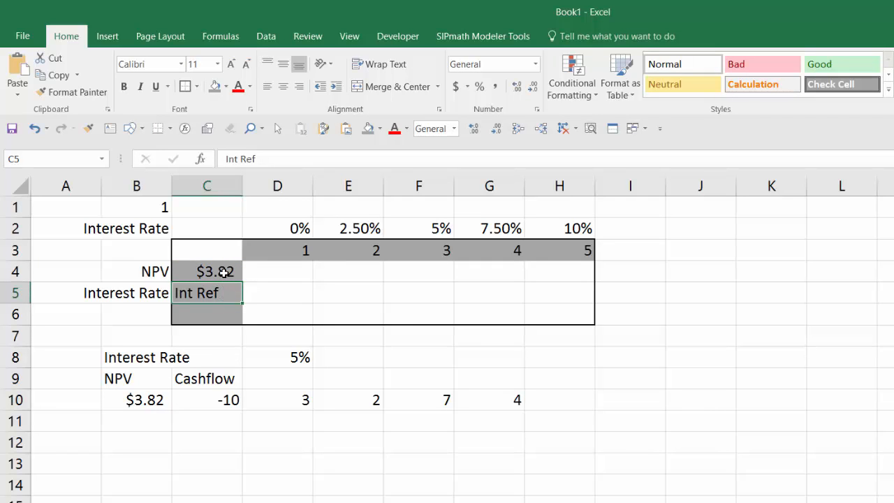
text(=)
click(270, 363)
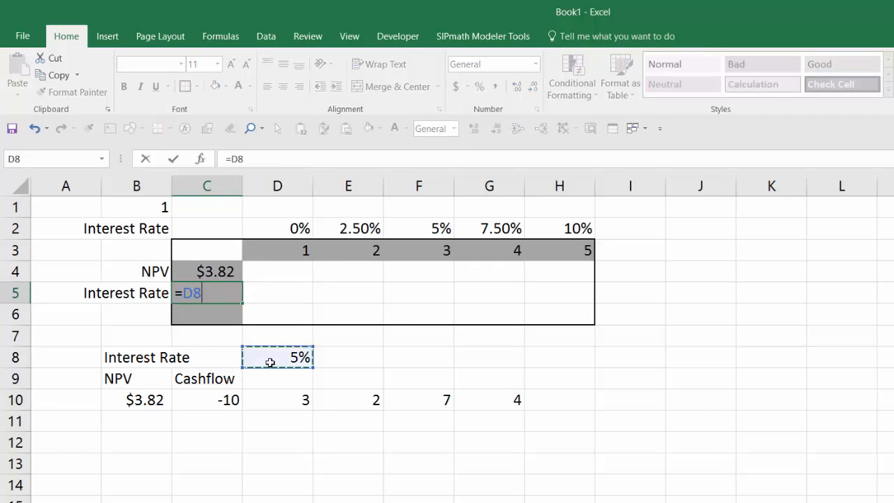
key(ctrl+Return)
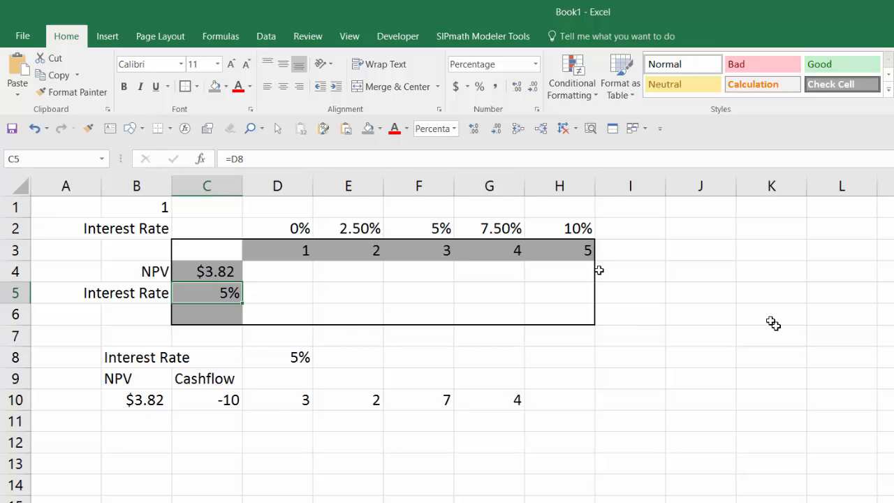
Add the label "PM_Index" in cell C1, beside the index value in B1
click(123, 213)
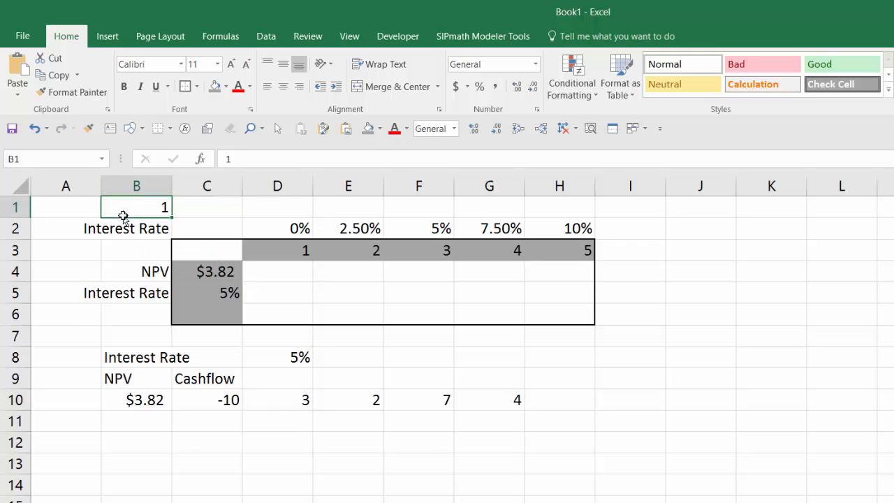
click(213, 210)
text(PM_)
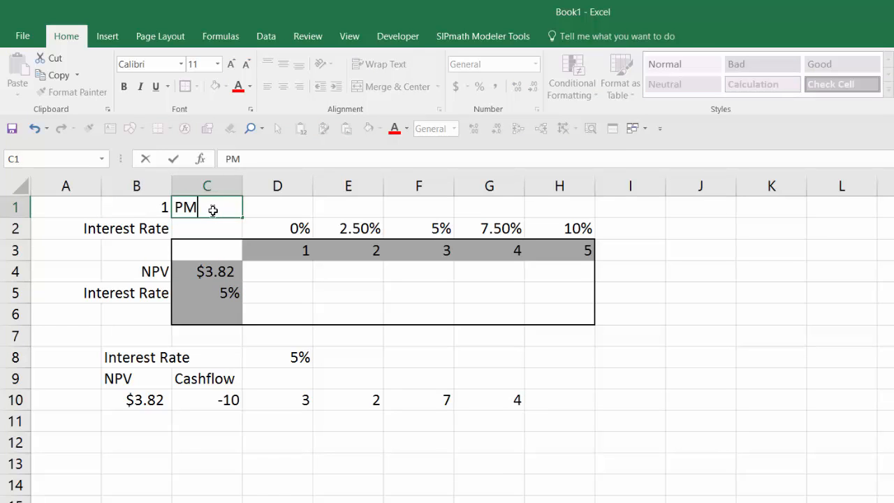
text(Index)
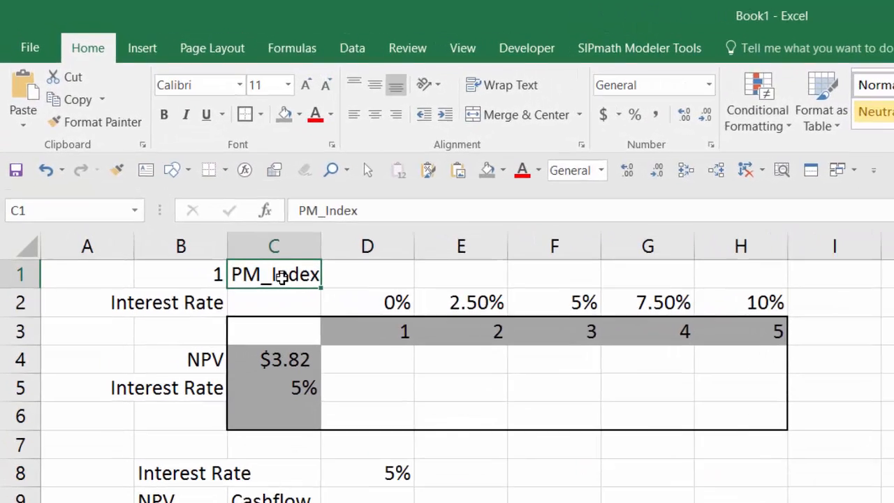
key(Left)
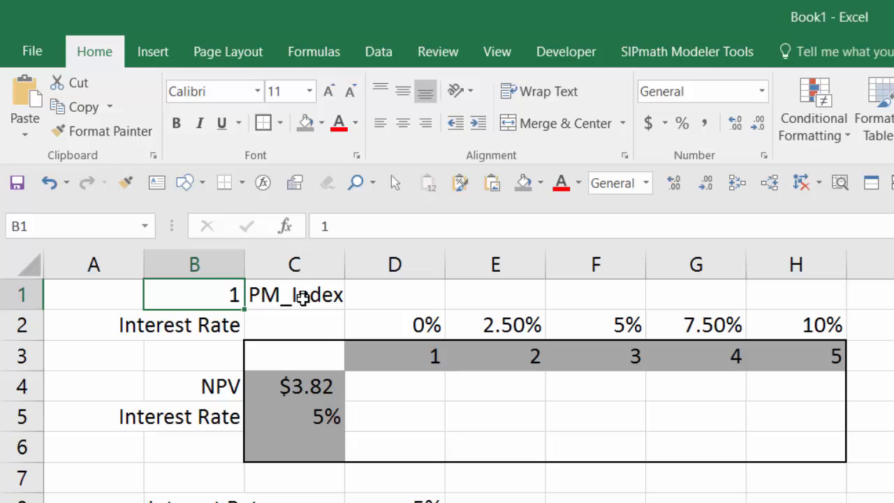
Define the name PM_Index for cell B1
click(96, 227)
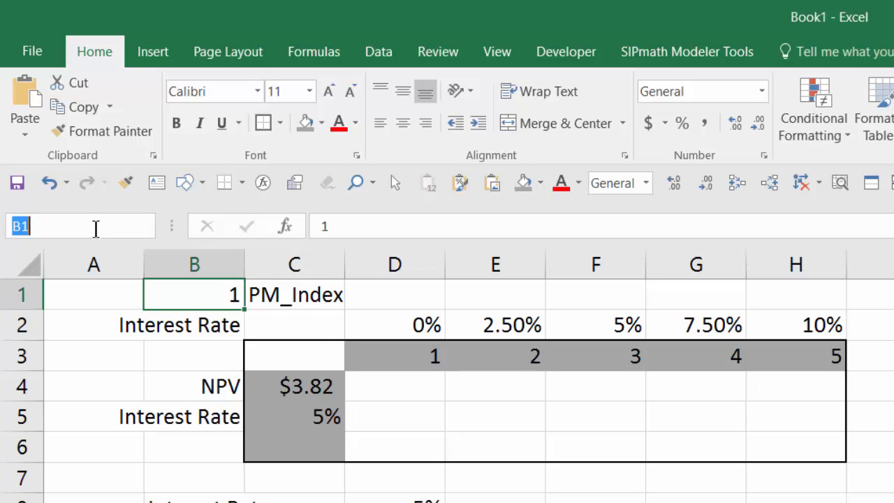
text(PM_Index)
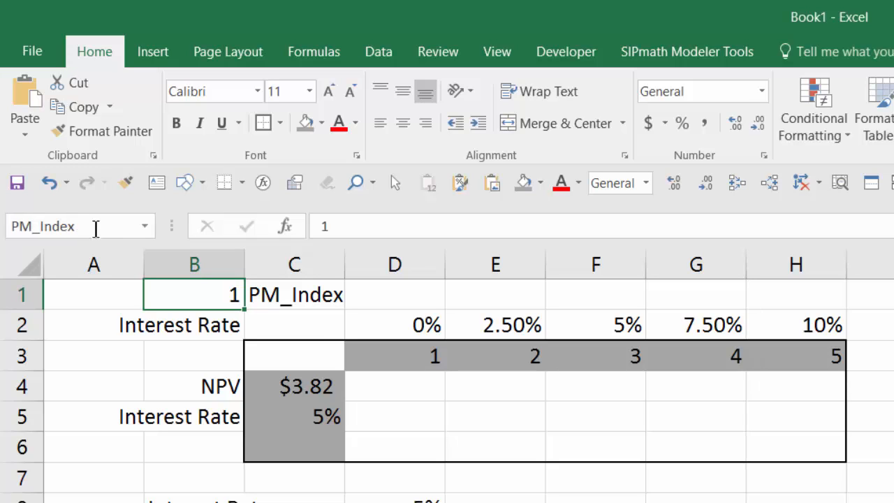
click(176, 298)
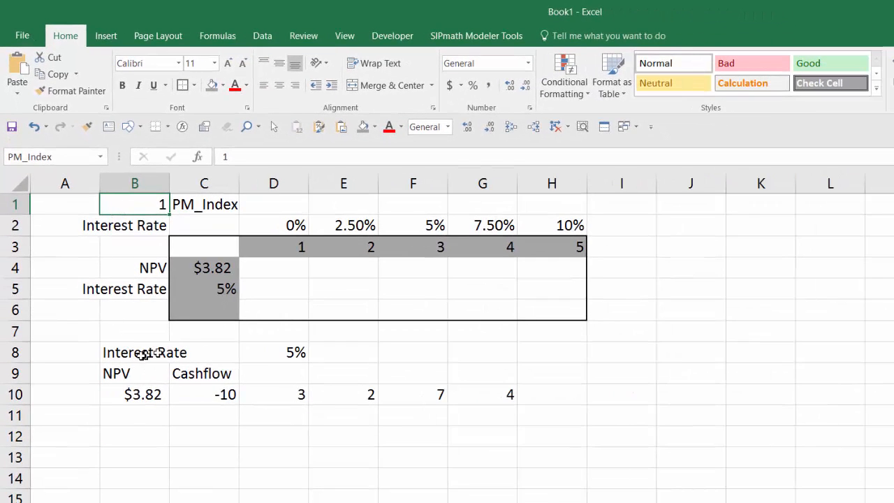
Fill the PM_Index cell B1 with yellow
click(119, 353)
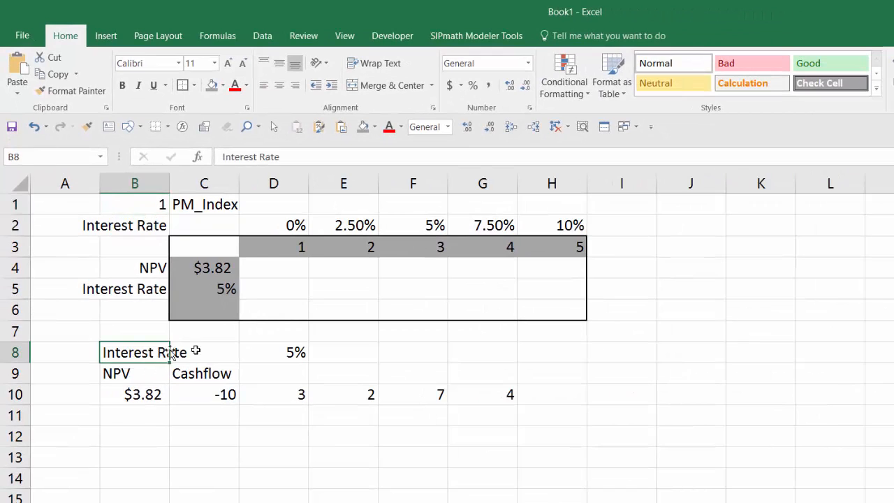
click(273, 352)
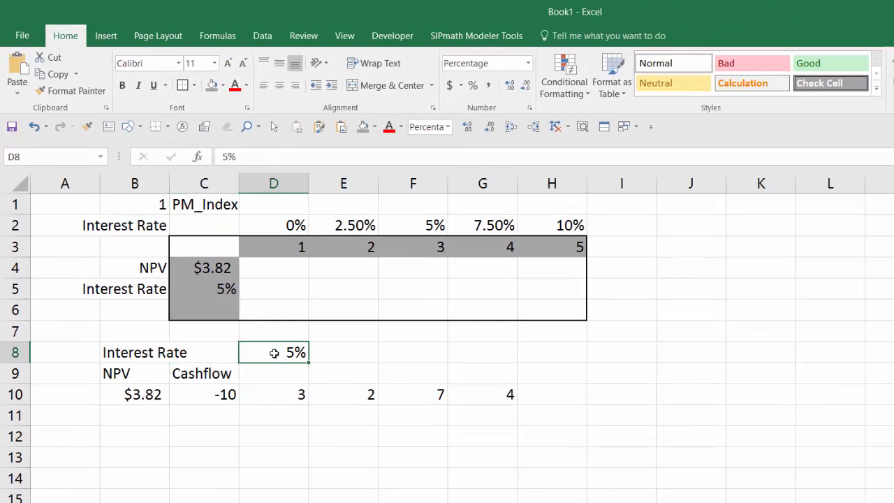
click(144, 204)
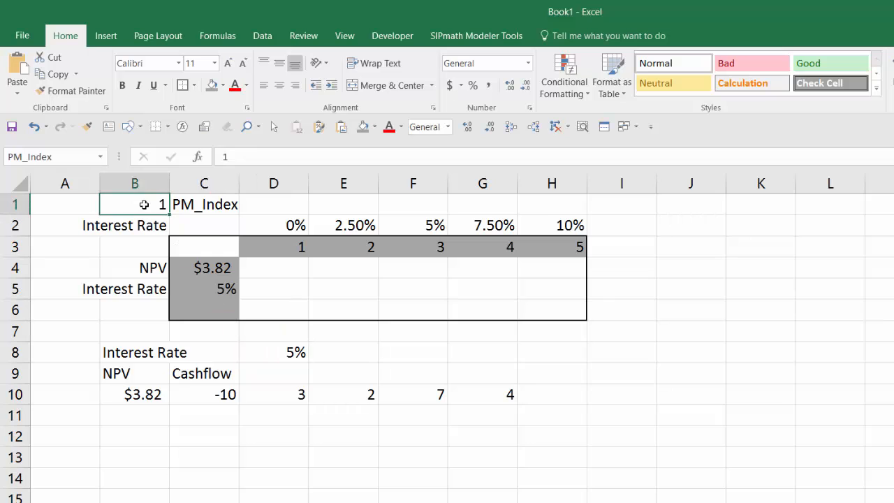
click(223, 86)
click(247, 199)
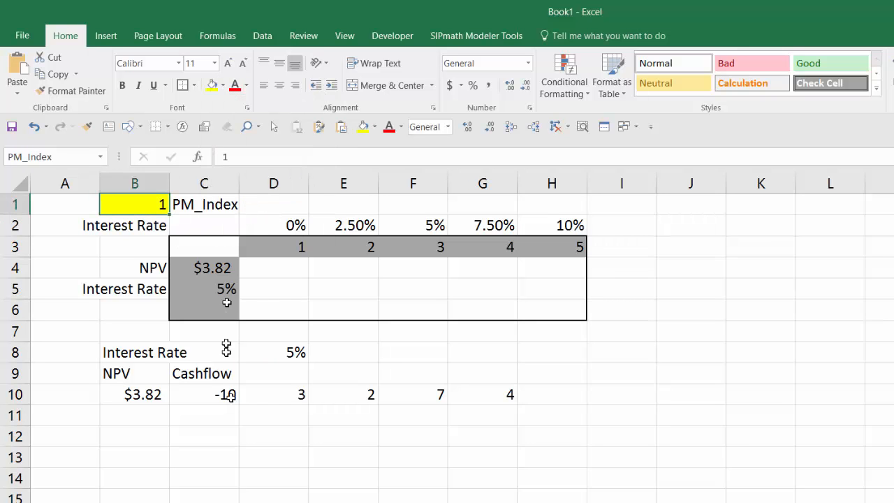
Replace the fixed interest rate in cell D8 with the formula =INDEX(D2:H2,PM_Index)
click(283, 357)
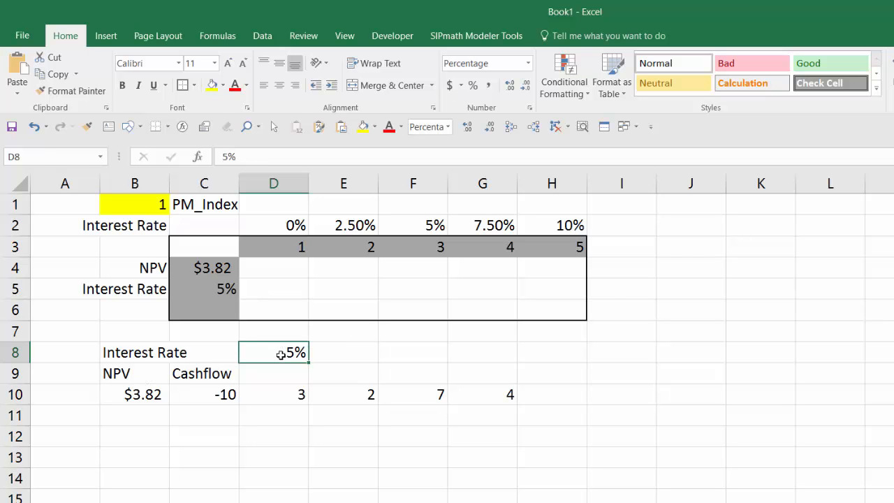
text(=index()
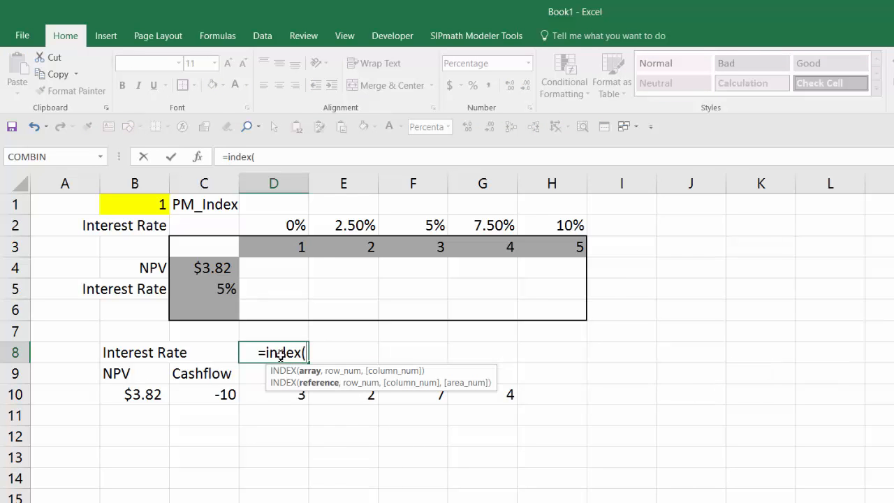
drag(287, 224, 539, 219)
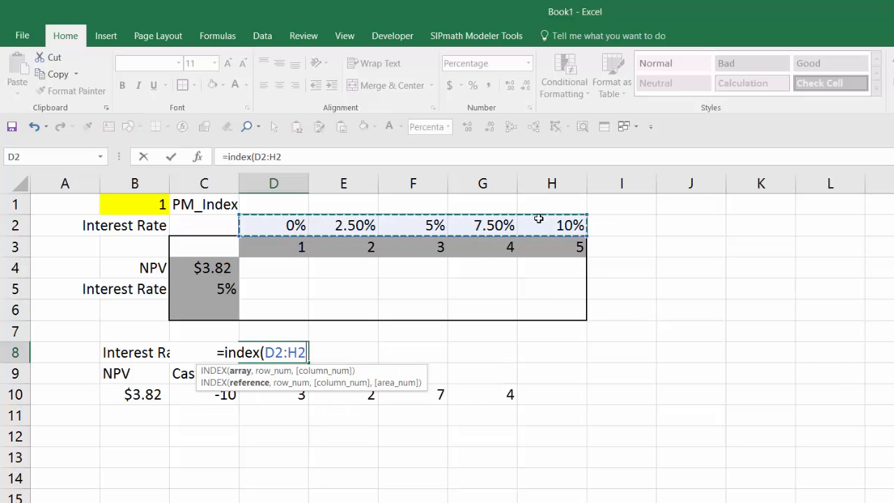
text(,)
click(144, 208)
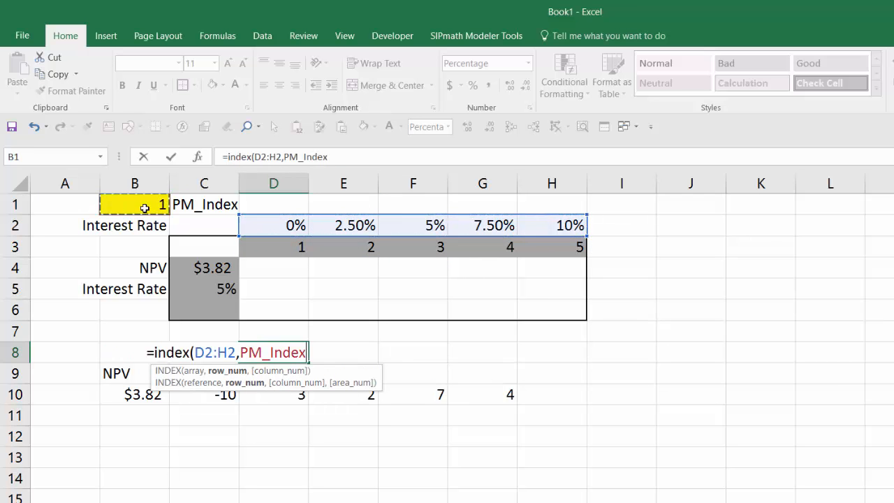
text())
key(Return)
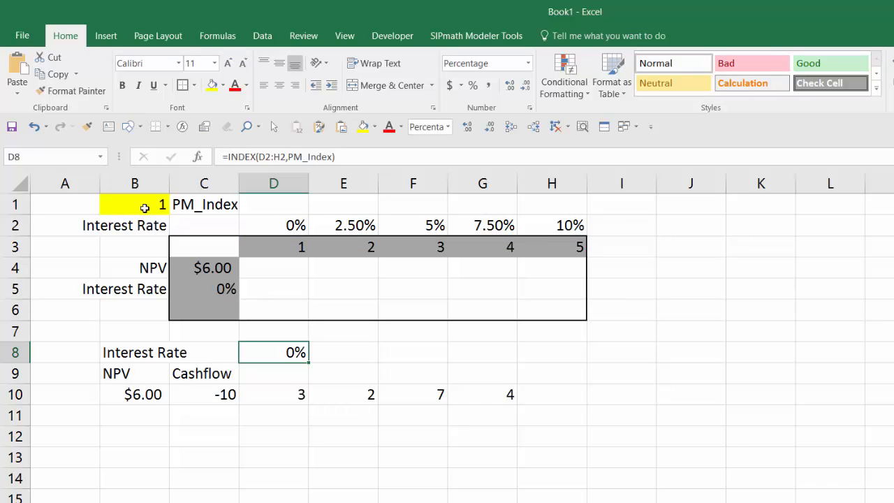
Format the index value in cell B1 as a number with no decimal places
click(149, 206)
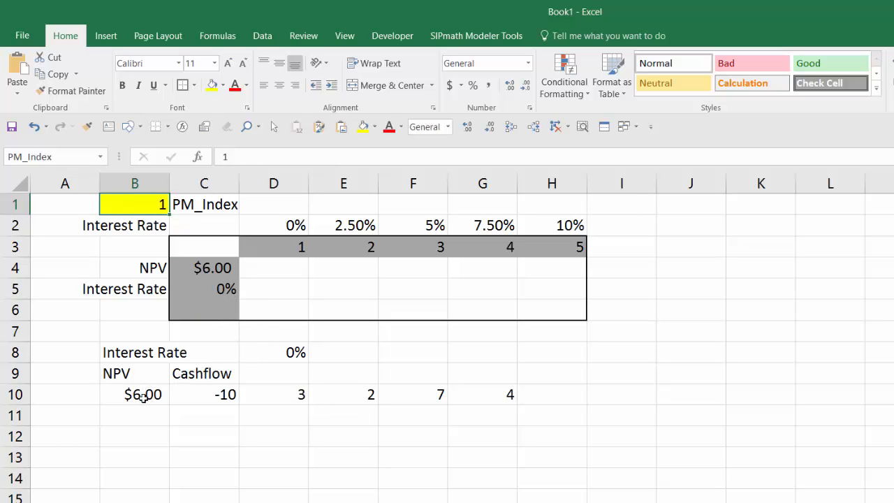
drag(214, 397, 470, 394)
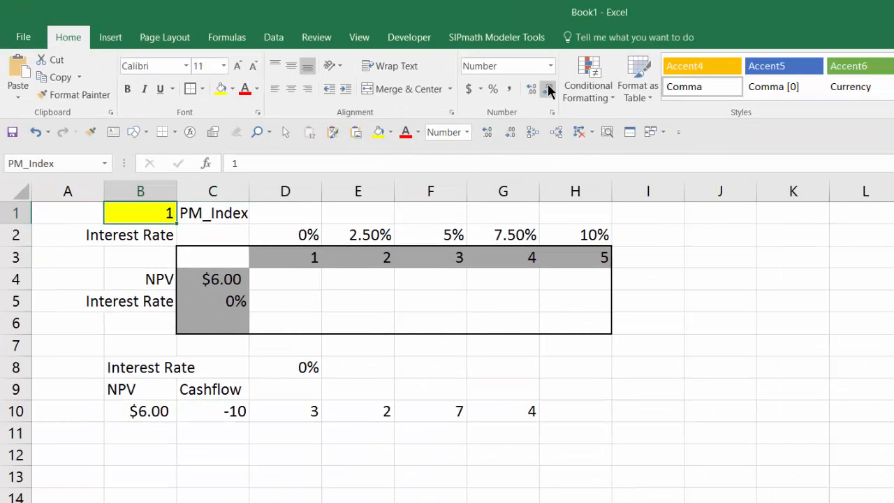
Set the PM_Index value in cell B1 to 5 and check the NPV formula in cell B10
text(5)
key(Return)
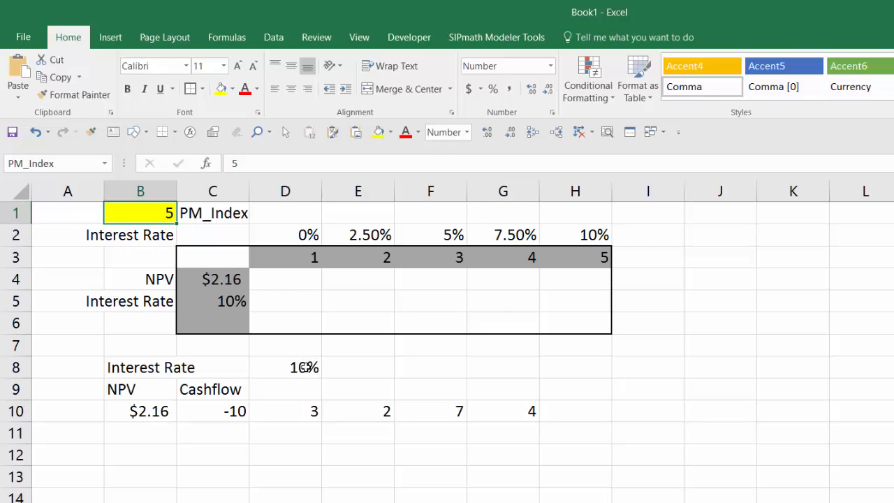
click(149, 414)
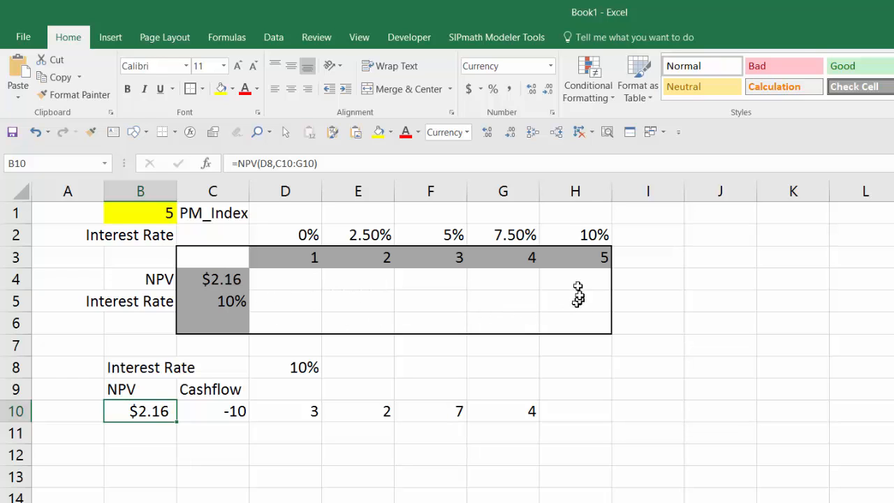
Create a what-if data table over C3:H6 using the PM_Index cell B1 as the row input cell
drag(213, 257, 550, 319)
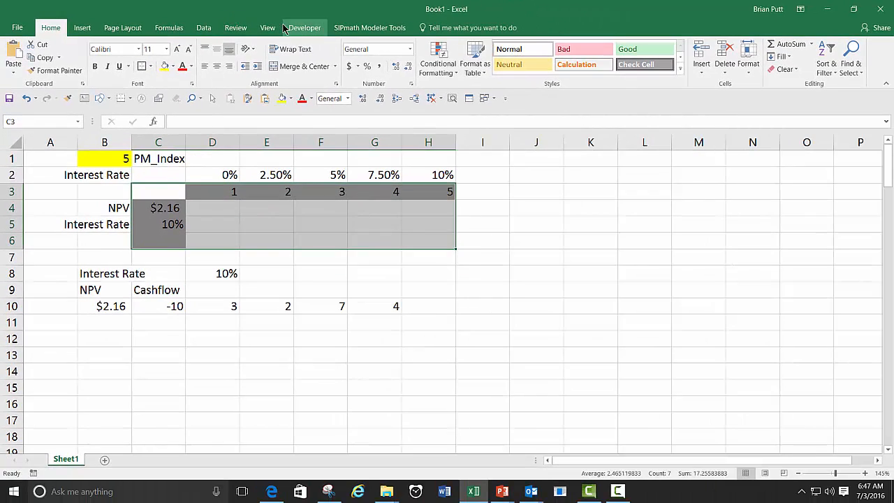
click(203, 28)
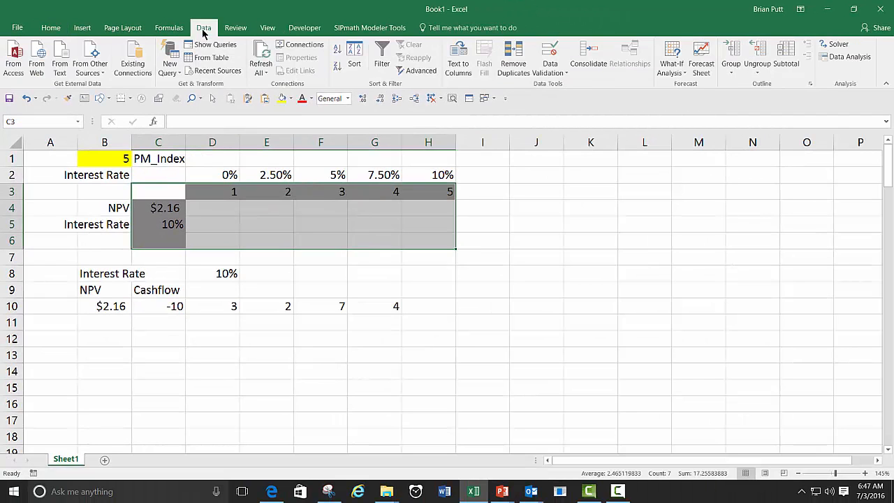
click(674, 68)
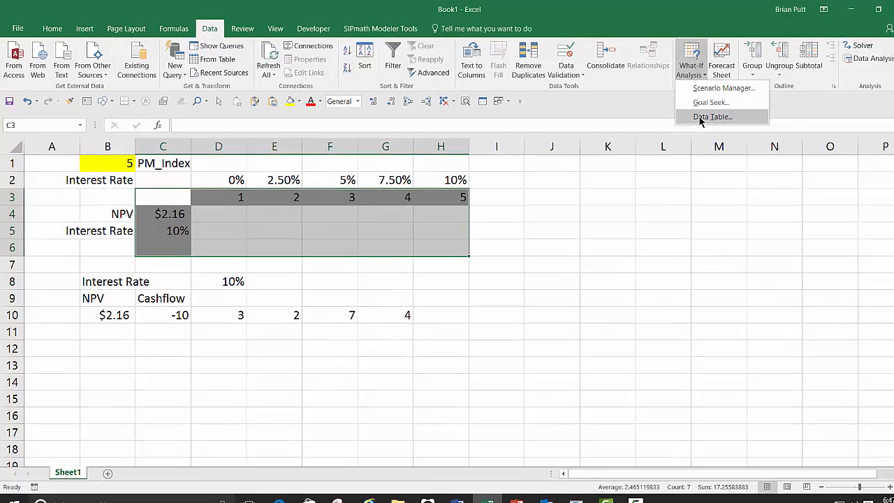
click(688, 114)
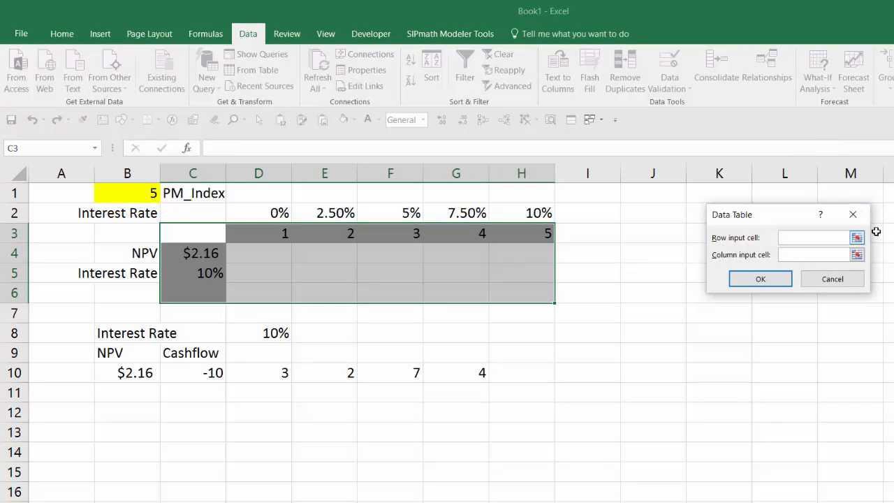
click(143, 193)
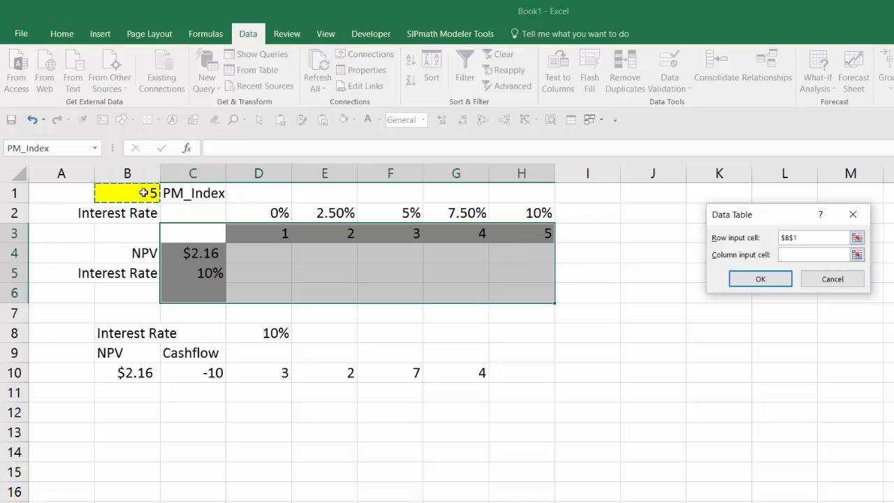
click(749, 280)
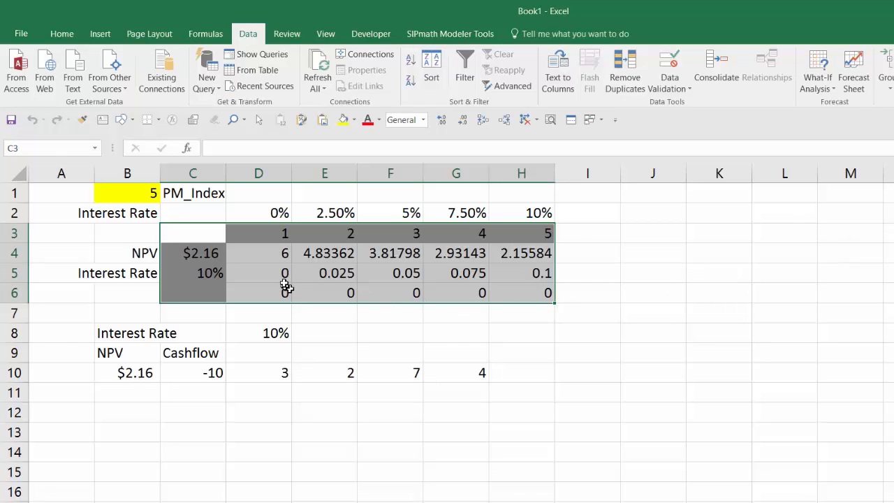
Format the data table results in D4:H6 with the comma number style
drag(270, 253, 508, 292)
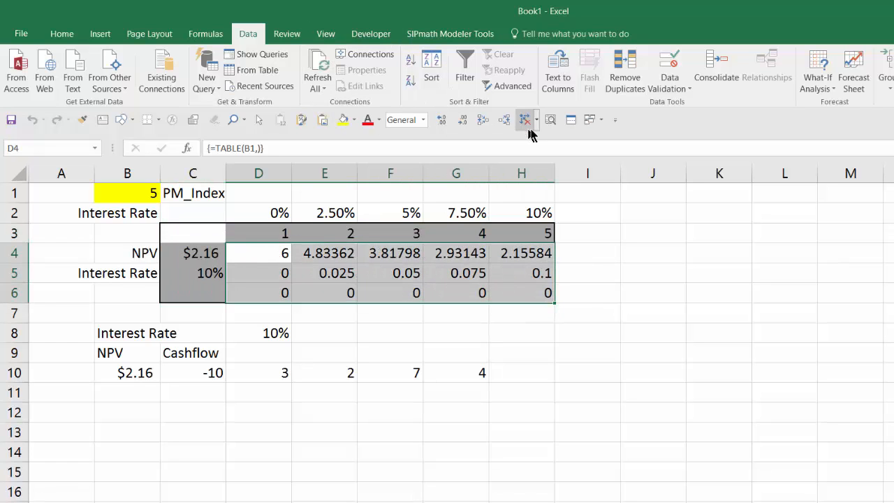
click(61, 35)
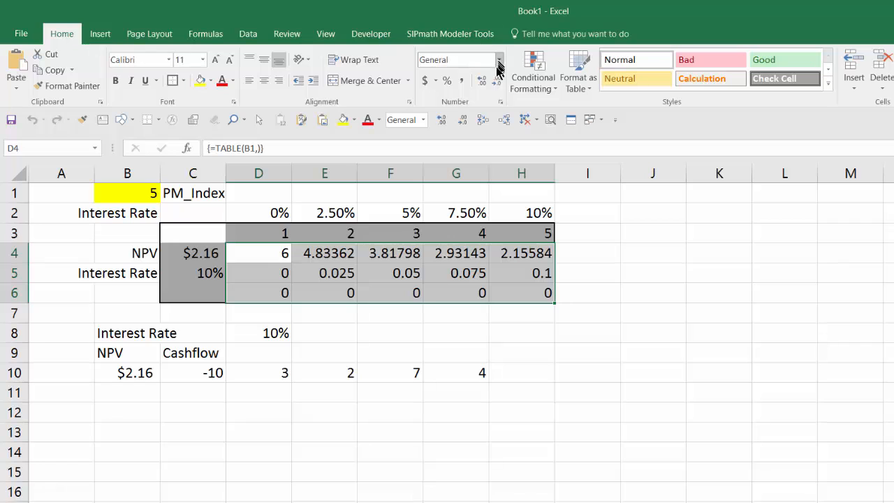
click(461, 81)
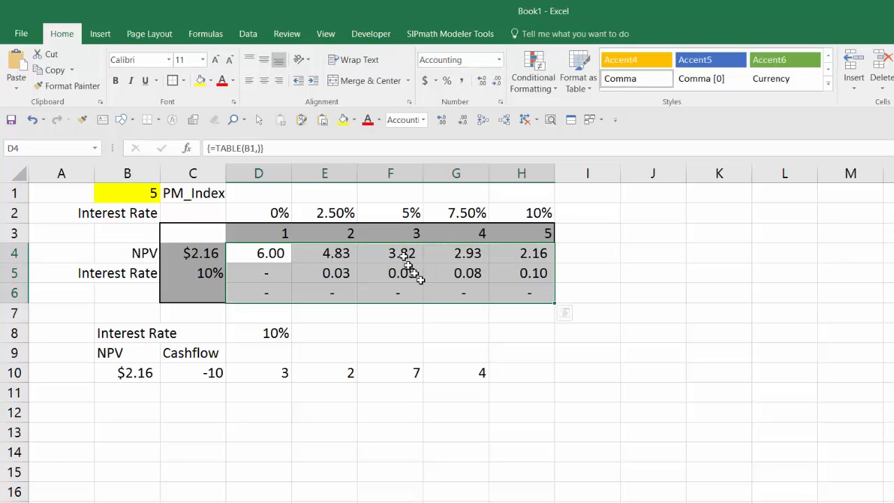
click(593, 325)
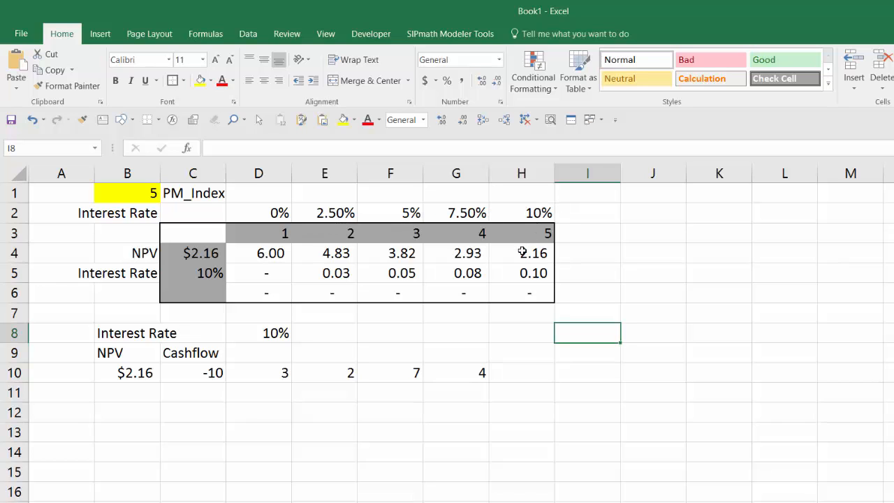
Set the PM_Index value in cell B1 to 3 and check the matching NPV result in cell F4
click(136, 194)
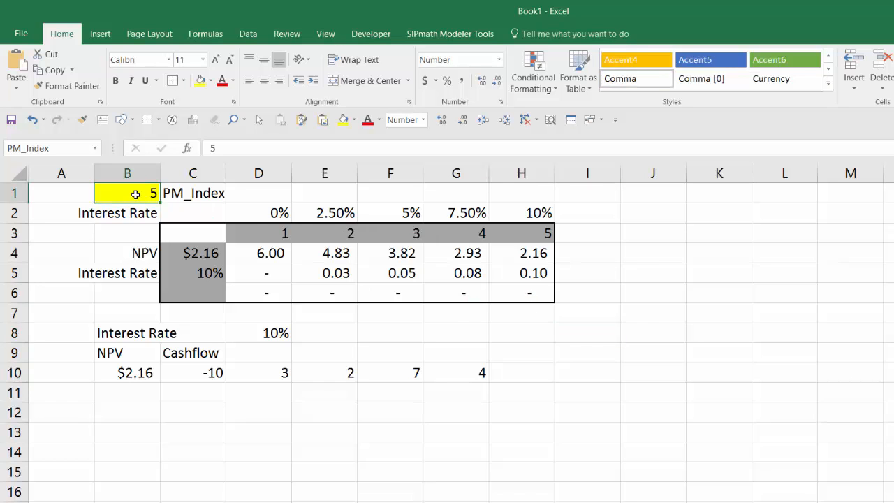
text(3)
key(ctrl+Return)
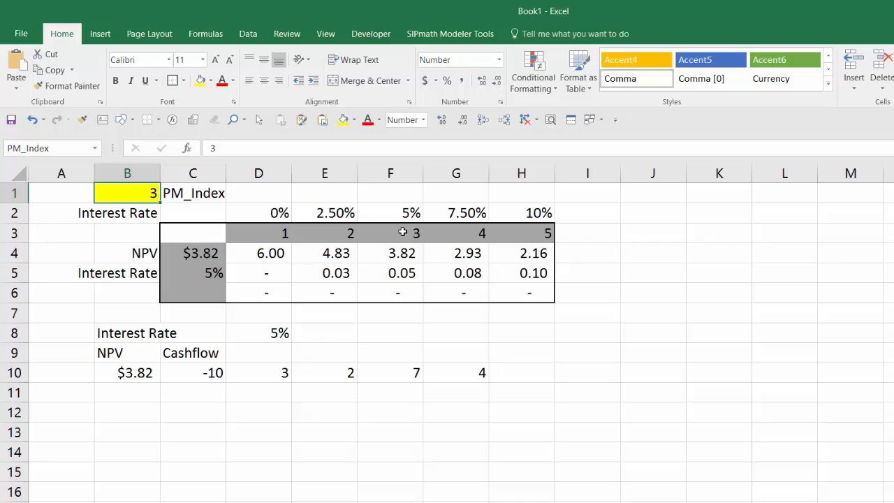
click(392, 257)
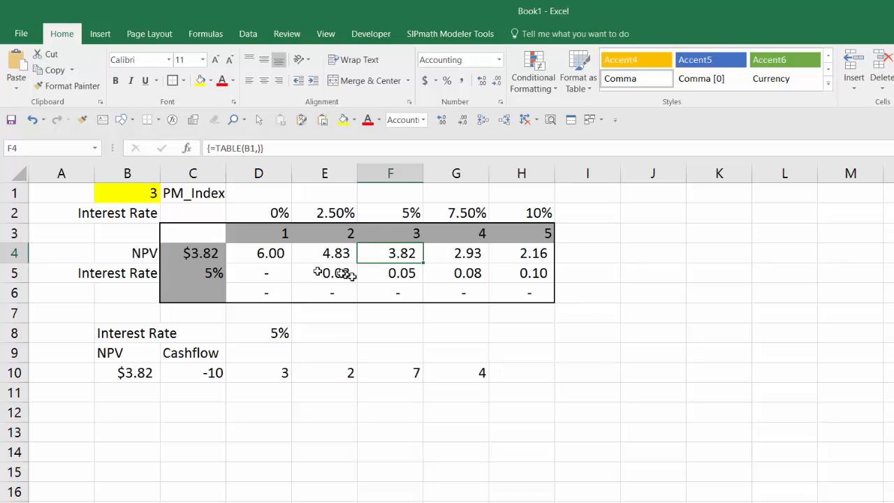
Format the data table's interest rate results in D5:H5 as percentages with one decimal place
drag(274, 278, 503, 271)
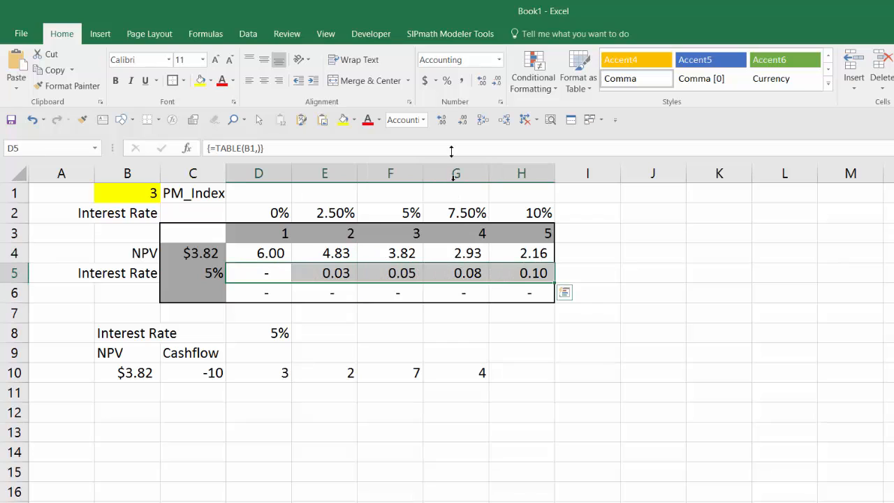
click(447, 82)
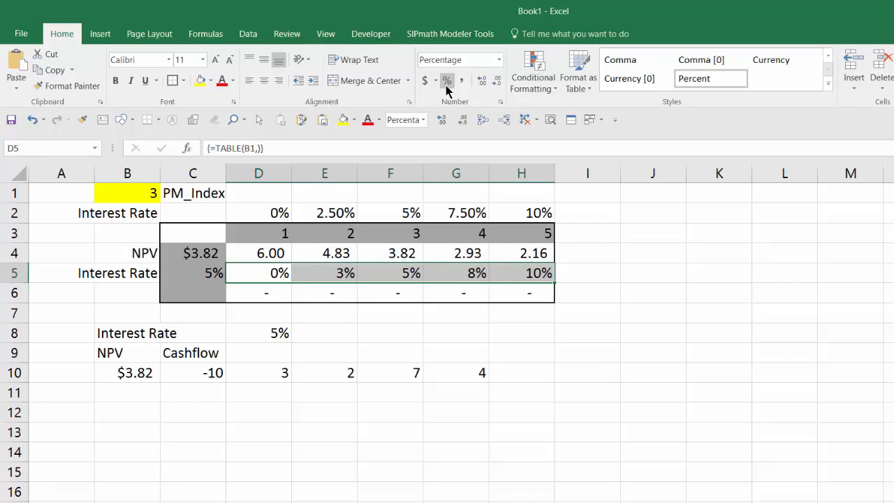
click(483, 82)
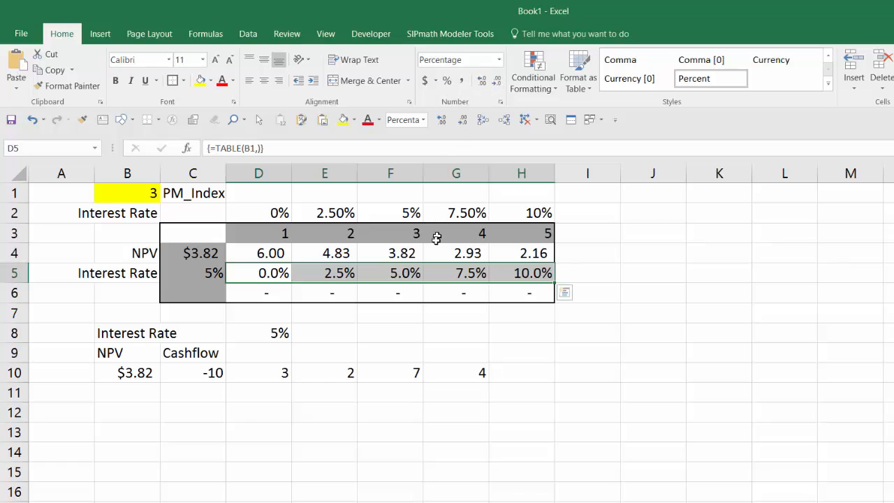
click(575, 359)
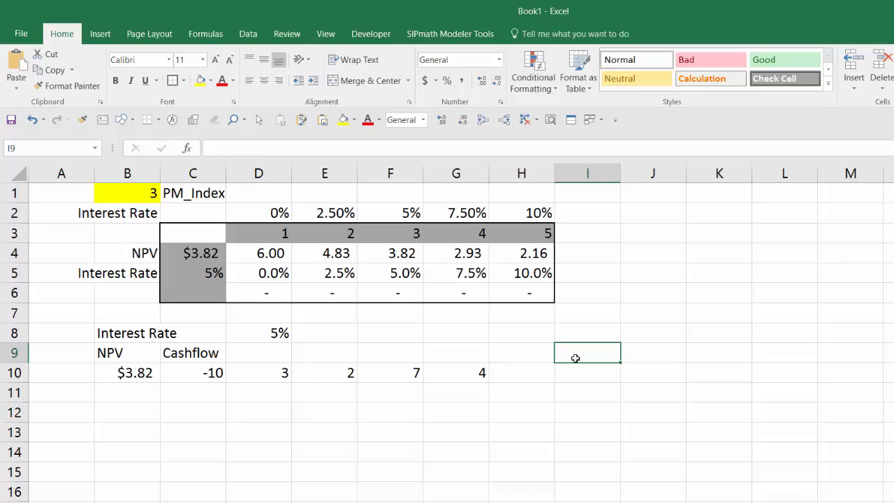